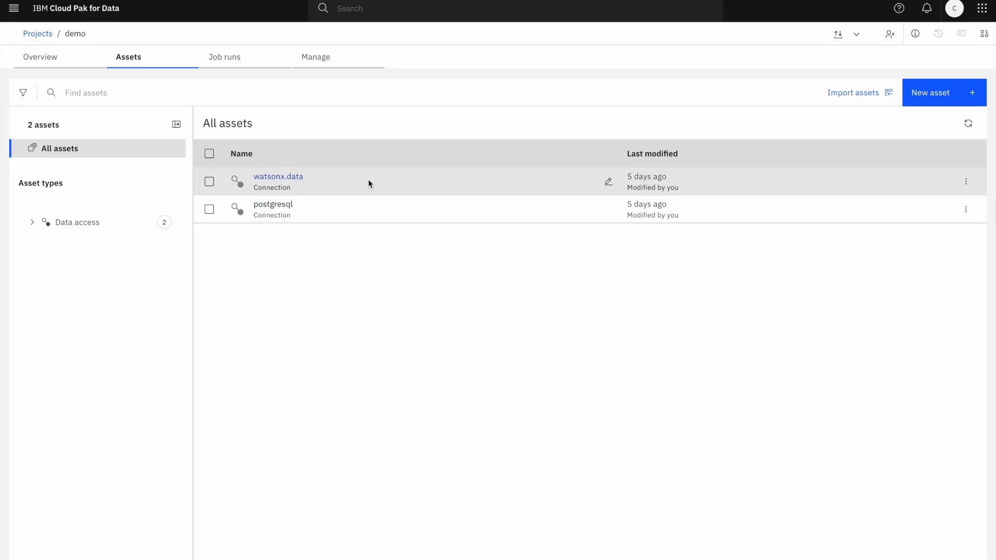
- Start a new Replicate data asset named demo_wxd with the Change Log business goal and proceed to the source options
{"action": "left_click", "coordinate": [930, 93]}
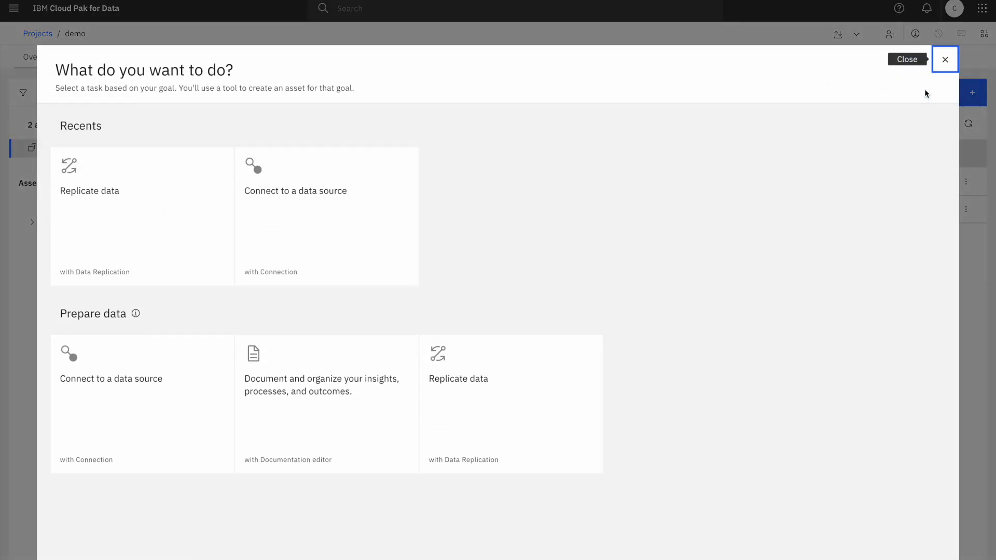
{"action": "left_click", "coordinate": [192, 220]}
{"action": "left_click", "coordinate": [339, 203]}
{"action": "type", "text": "demo_"}
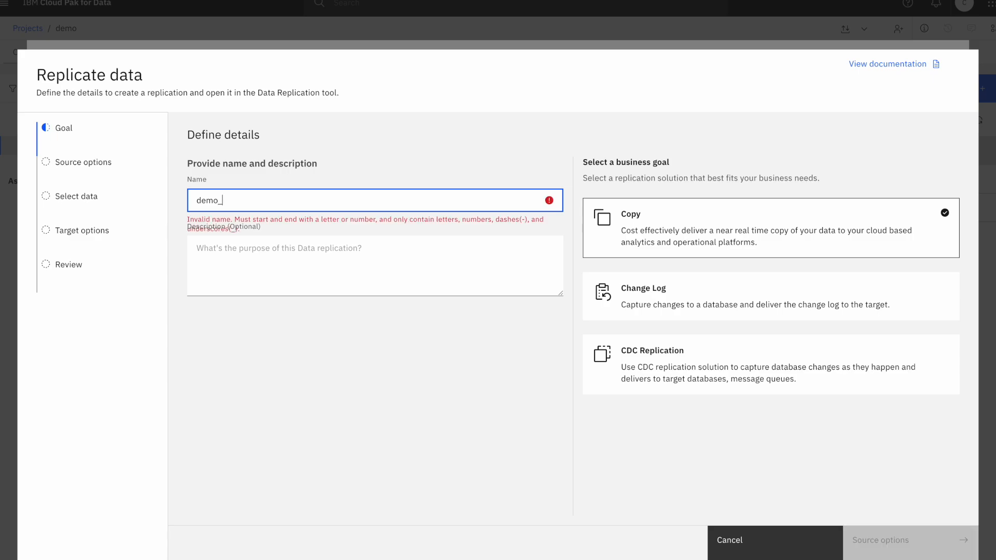
{"action": "type", "text": "wxd"}
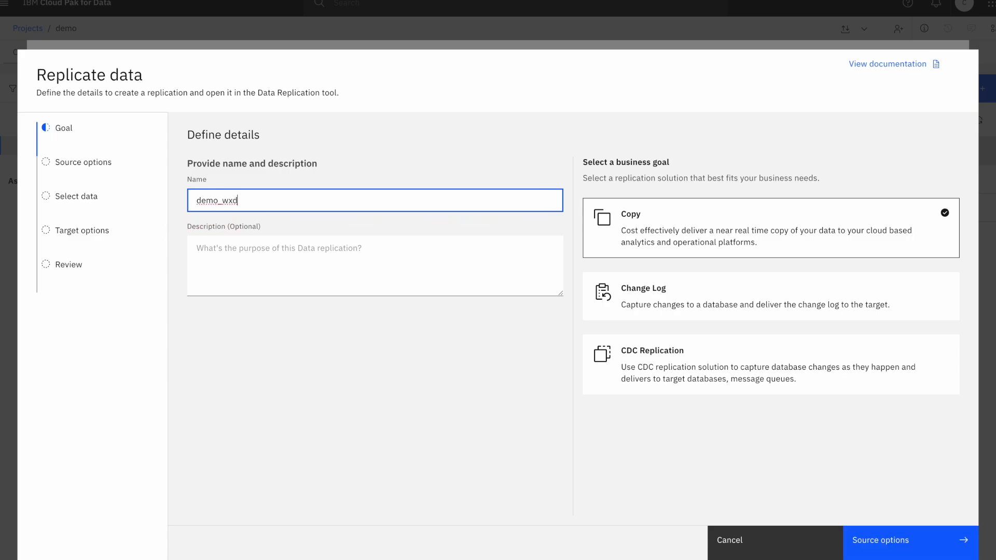
{"action": "left_click", "coordinate": [765, 300]}
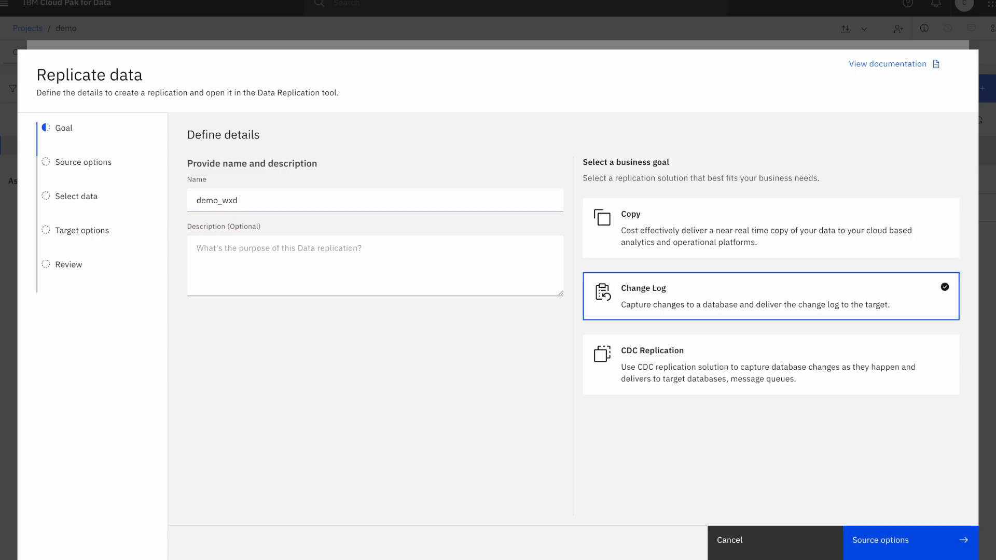
{"action": "left_click", "coordinate": [887, 554]}
- Choose the postgresql connection as source and select the change_log_demo_wxd schema for replication
{"action": "left_click", "coordinate": [558, 244]}
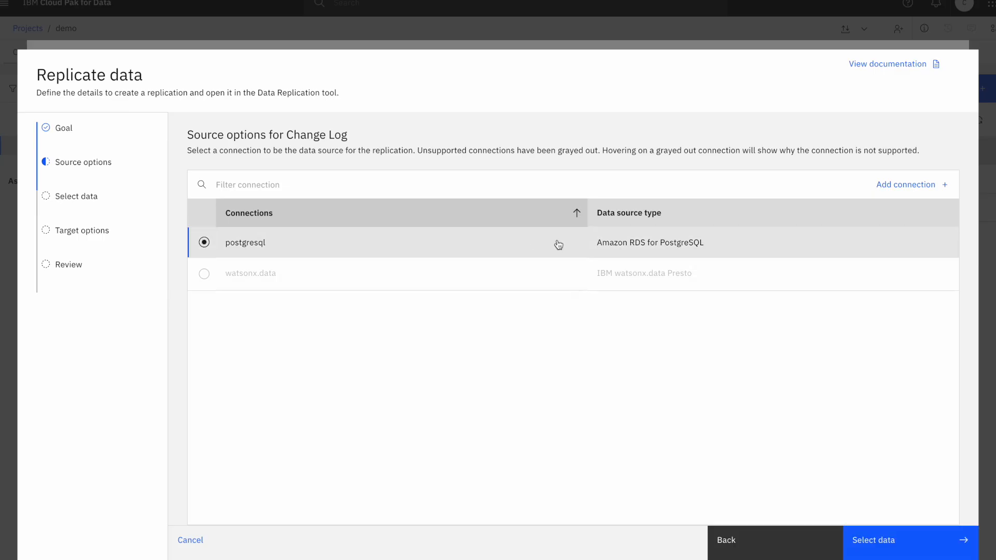
{"action": "left_click", "coordinate": [894, 540]}
{"action": "left_click", "coordinate": [377, 184]}
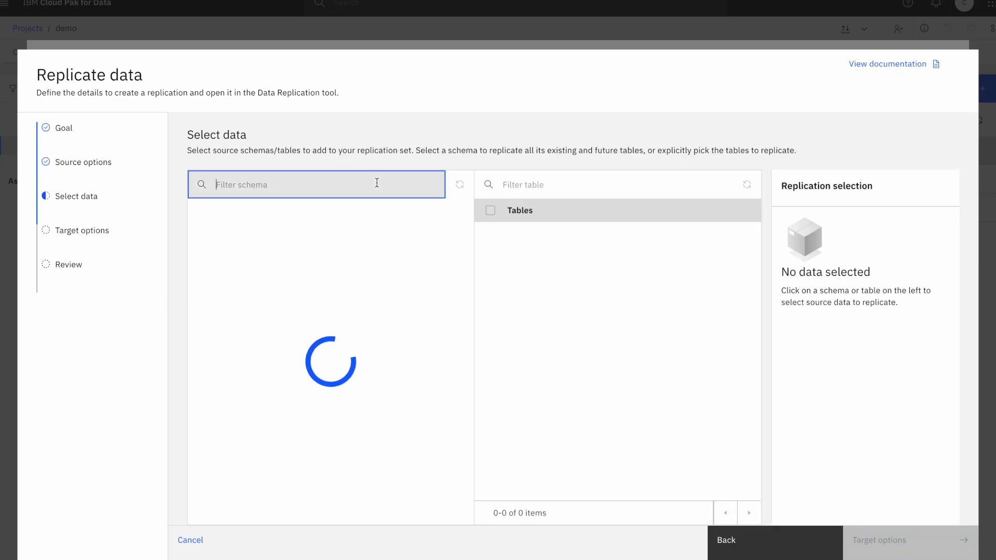
{"action": "type", "text": "change_log"}
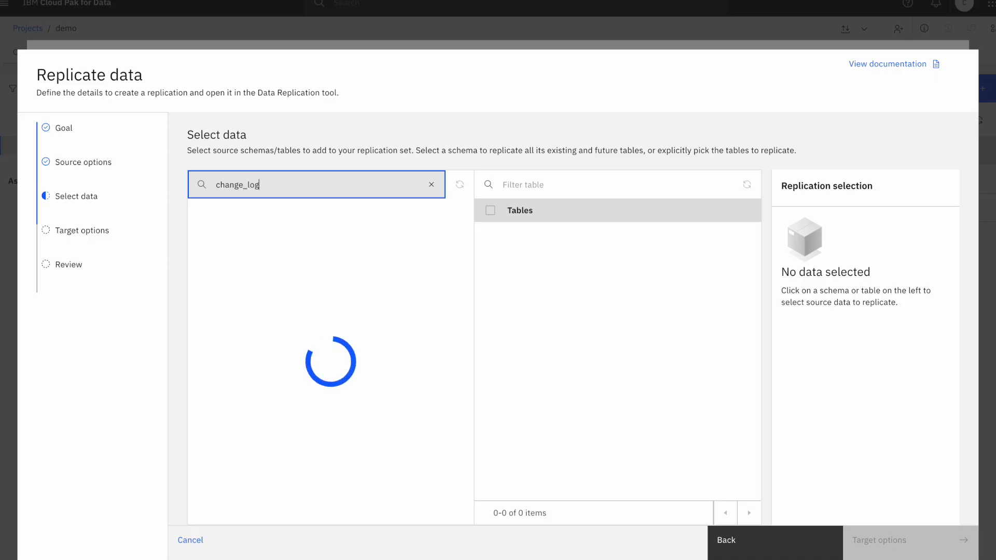
{"action": "type", "text": "_demo_"}
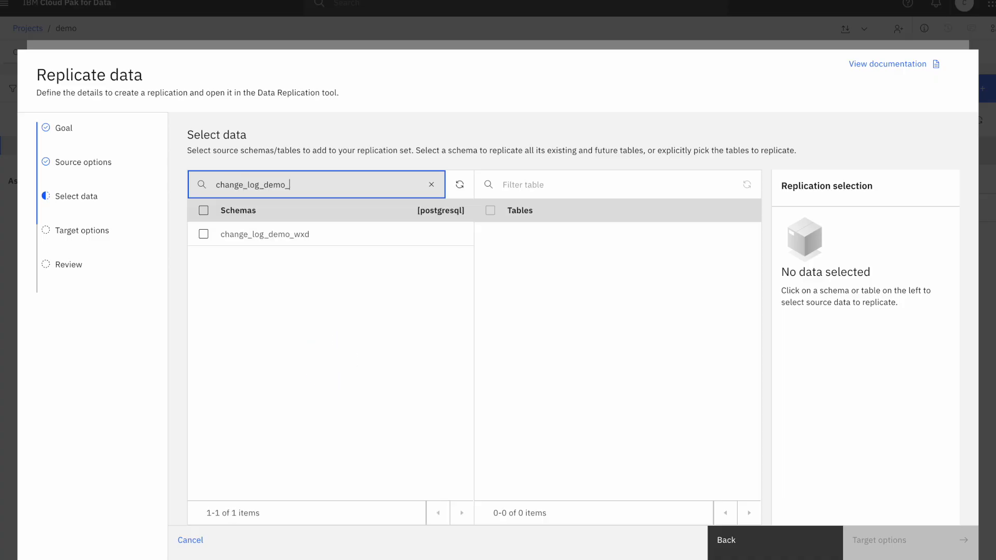
{"action": "type", "text": "w"}
{"action": "left_click", "coordinate": [204, 234]}
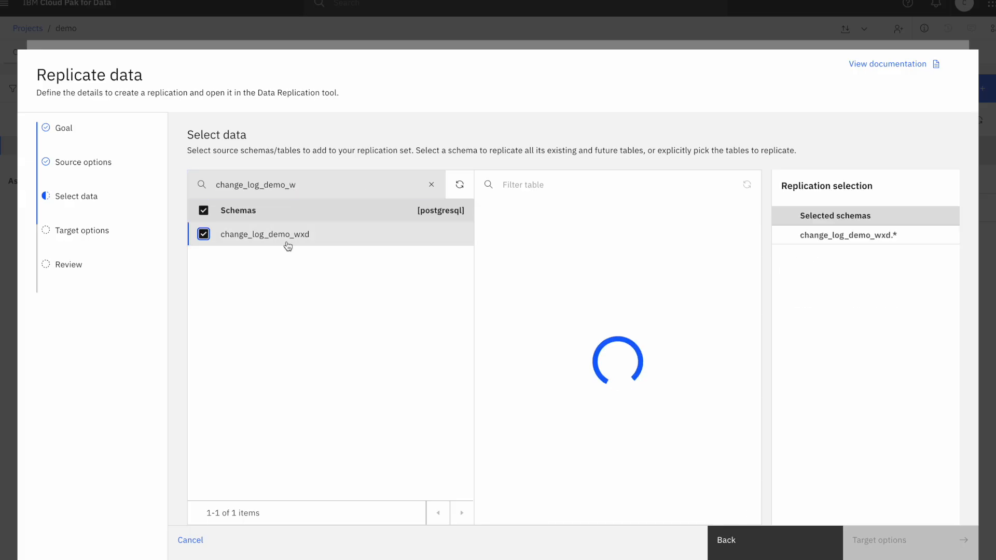
{"action": "left_click", "coordinate": [908, 545]}
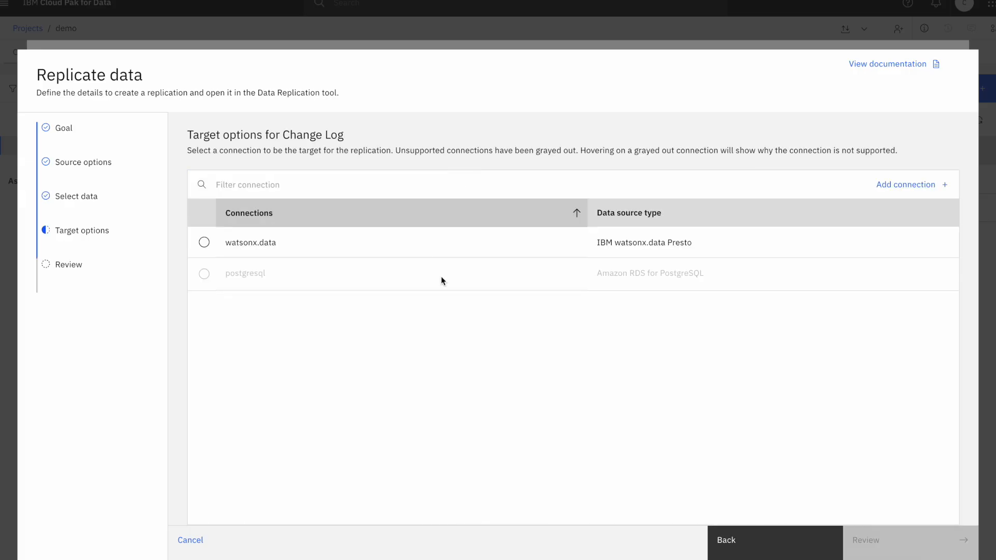
- Set watsonx.data as the target connection with the iceberg_data catalog and proceed to the review
{"action": "left_click", "coordinate": [410, 251]}
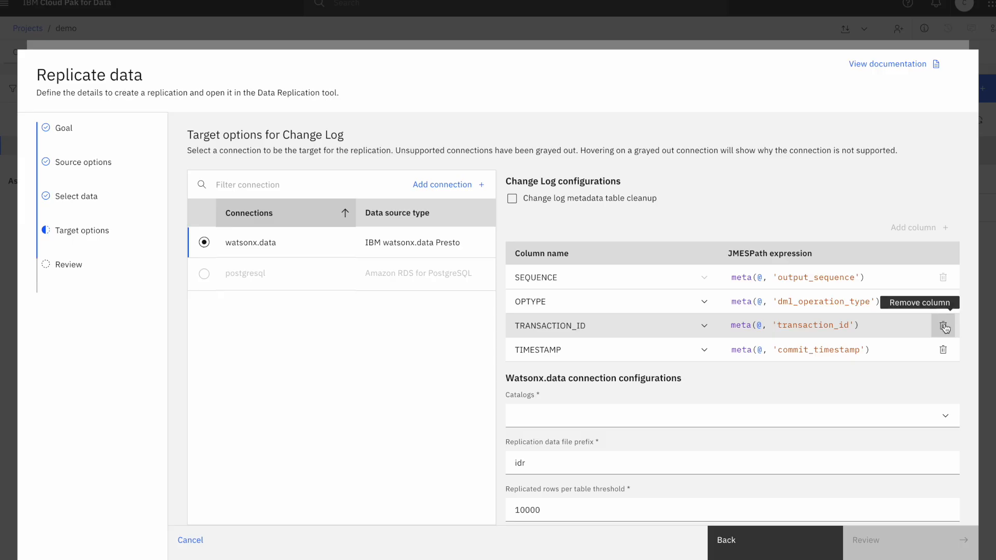
{"action": "scroll", "coordinate": [617, 280], "scroll_direction": "down", "scroll_amount": 3}
{"action": "left_click", "coordinate": [616, 280]}
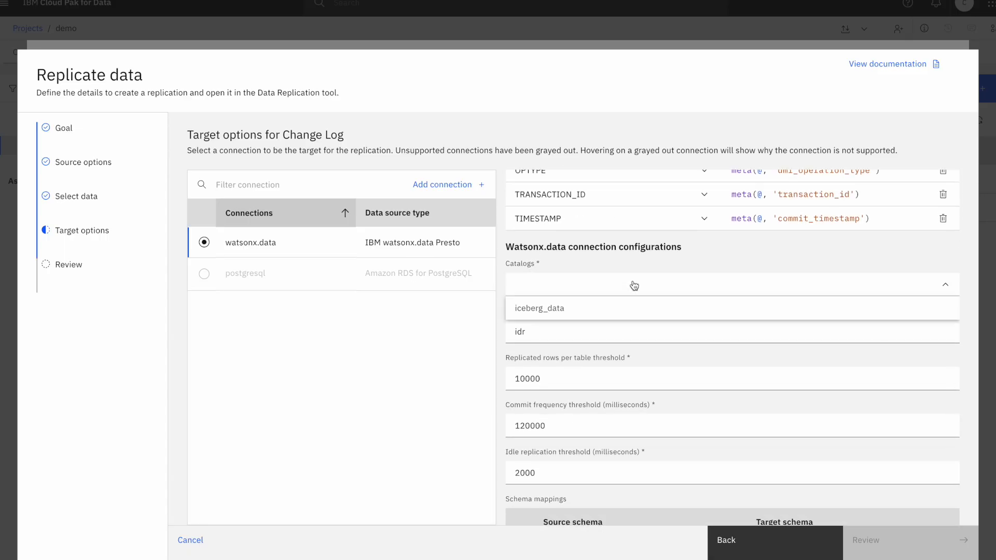
{"action": "left_click", "coordinate": [567, 310]}
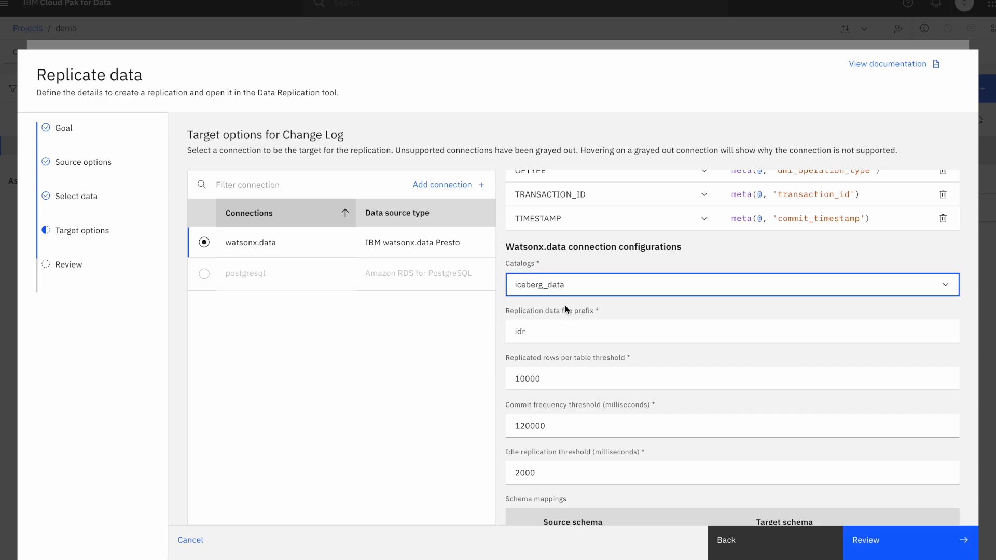
{"action": "scroll", "coordinate": [565, 305], "scroll_direction": "down", "scroll_amount": 1}
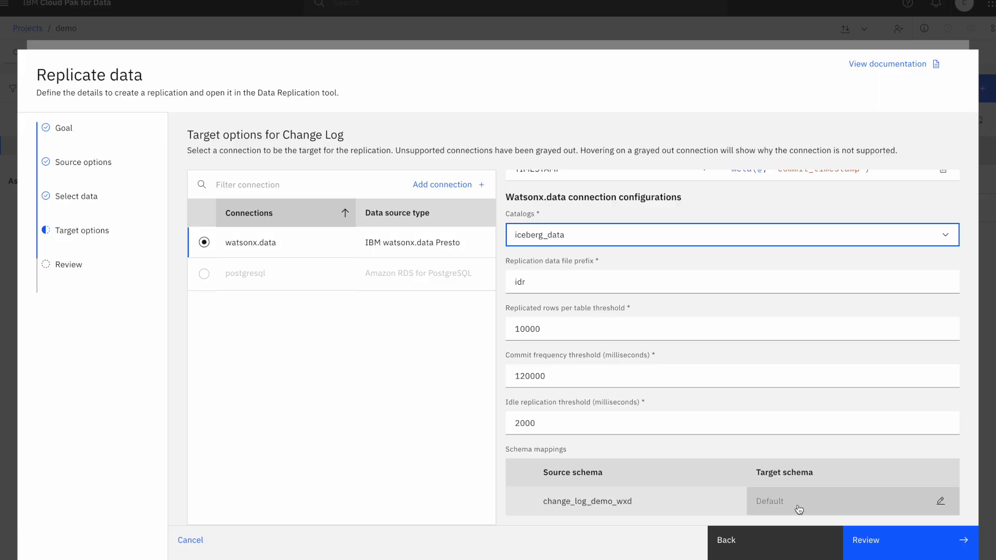
{"action": "left_click", "coordinate": [871, 552]}
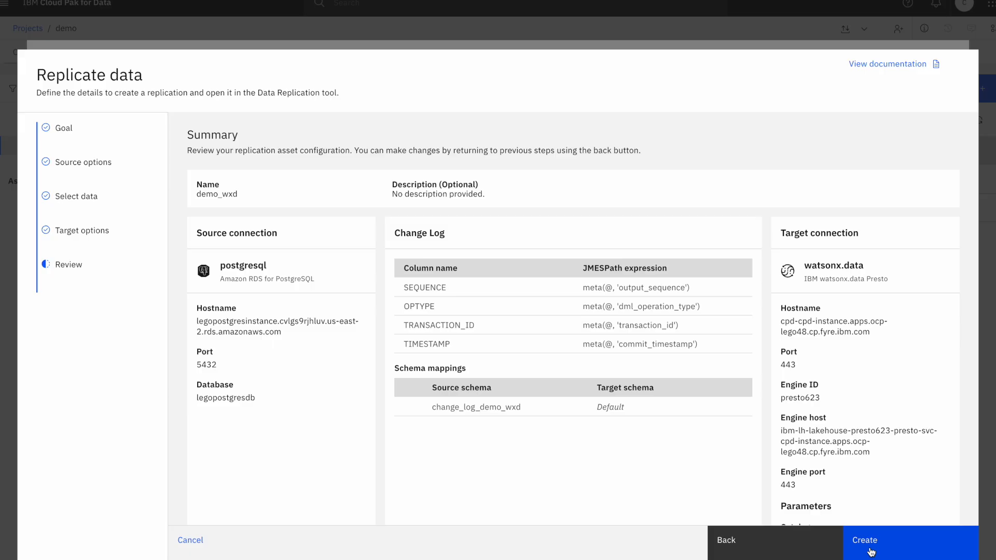
- Create the replication and run it using the demo service instance
{"action": "left_click", "coordinate": [871, 552]}
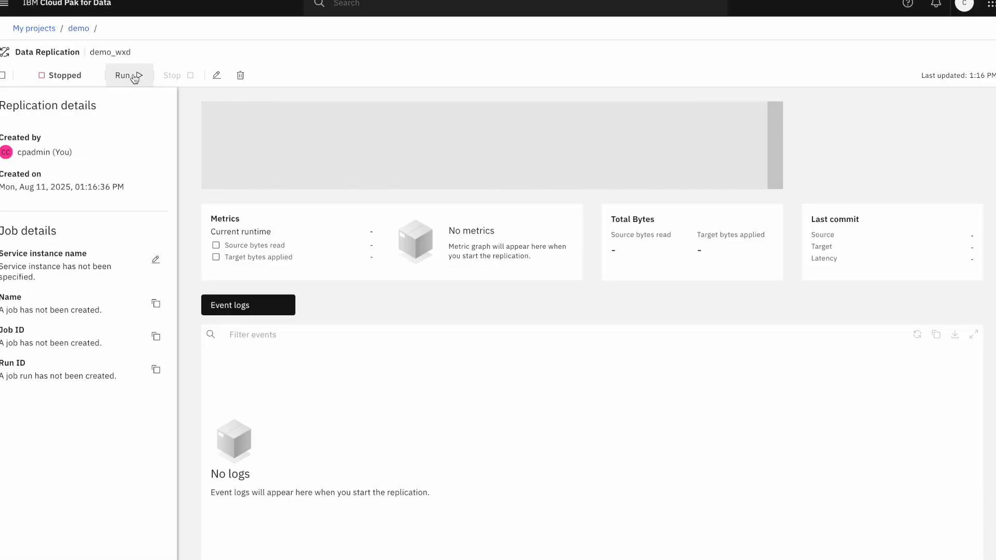
{"action": "left_click", "coordinate": [133, 75]}
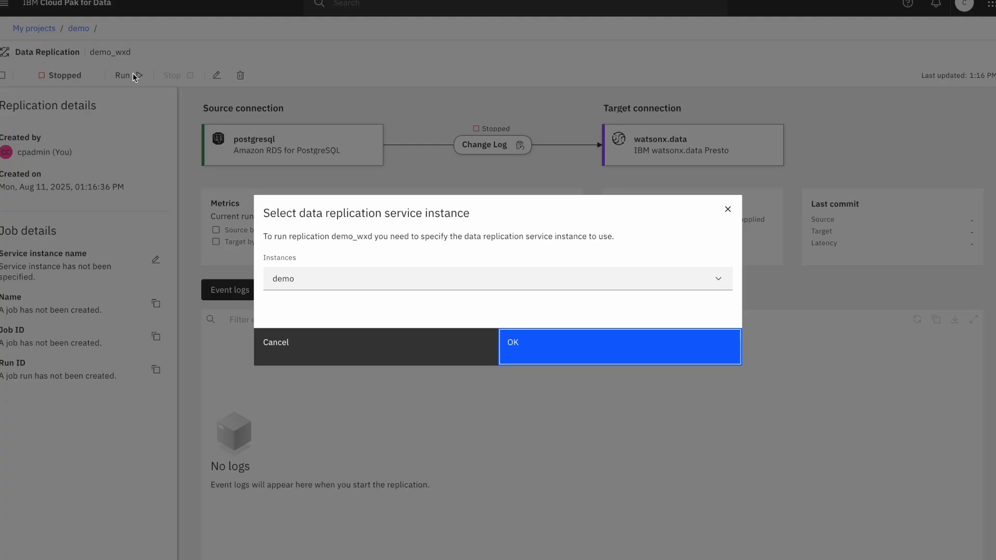
{"action": "left_click", "coordinate": [536, 353]}
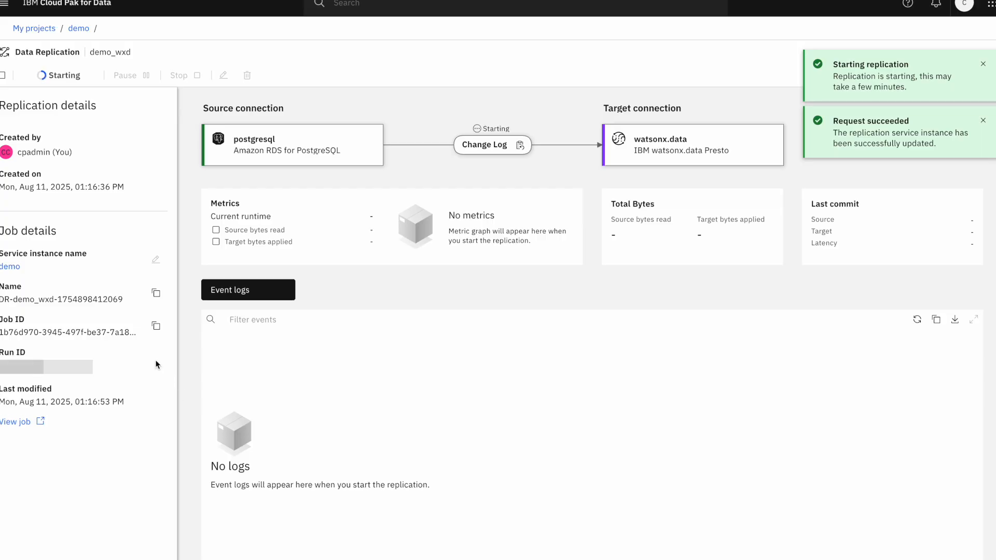
- Copy the replication's Run ID and paste it into the empty line 4 of the watsonx.data query worksheet
{"action": "left_click", "coordinate": [156, 364]}
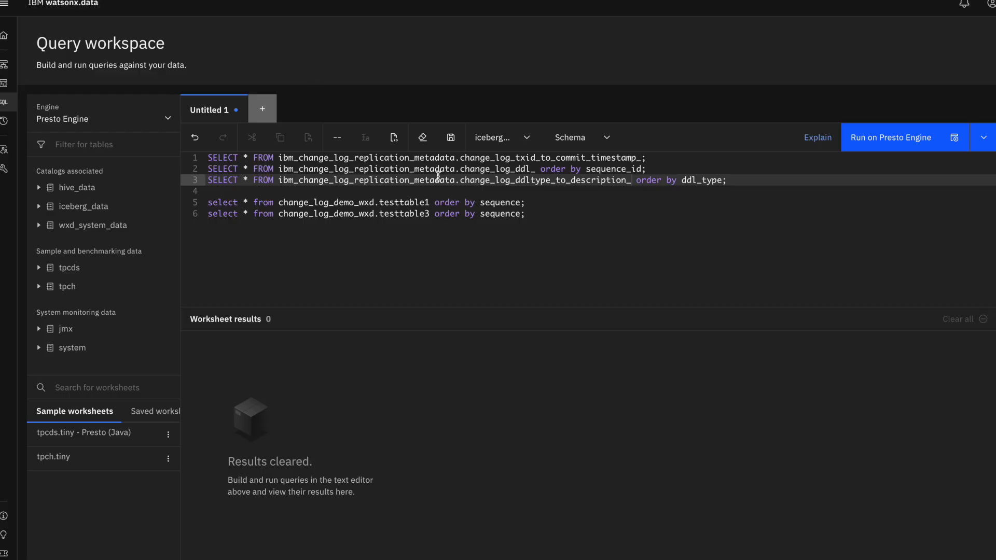
{"action": "left_click", "coordinate": [398, 192]}
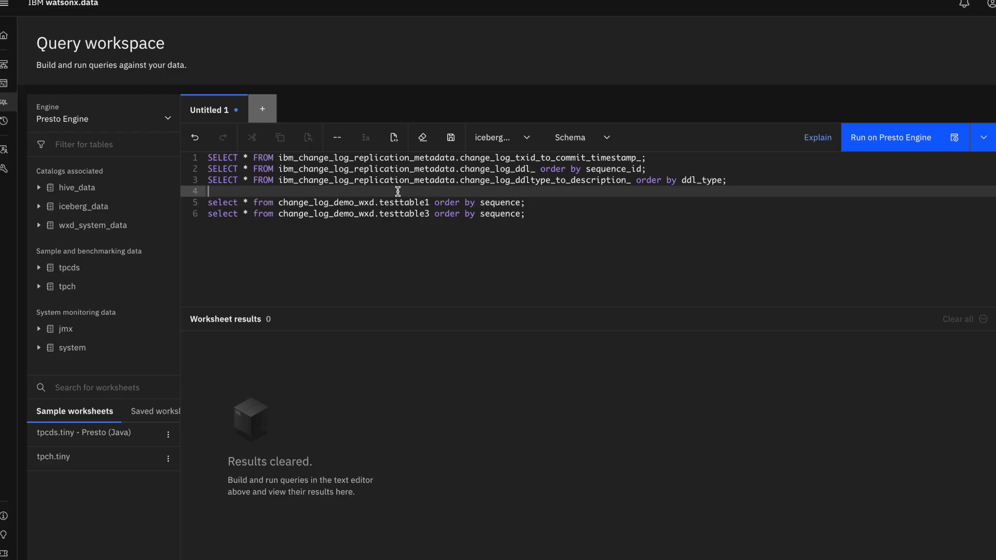
{"action": "key", "text": "ctrl+v"}
- Replace the four hyphens in the pasted run ID with underscores
{"action": "left_click", "coordinate": [253, 194]}
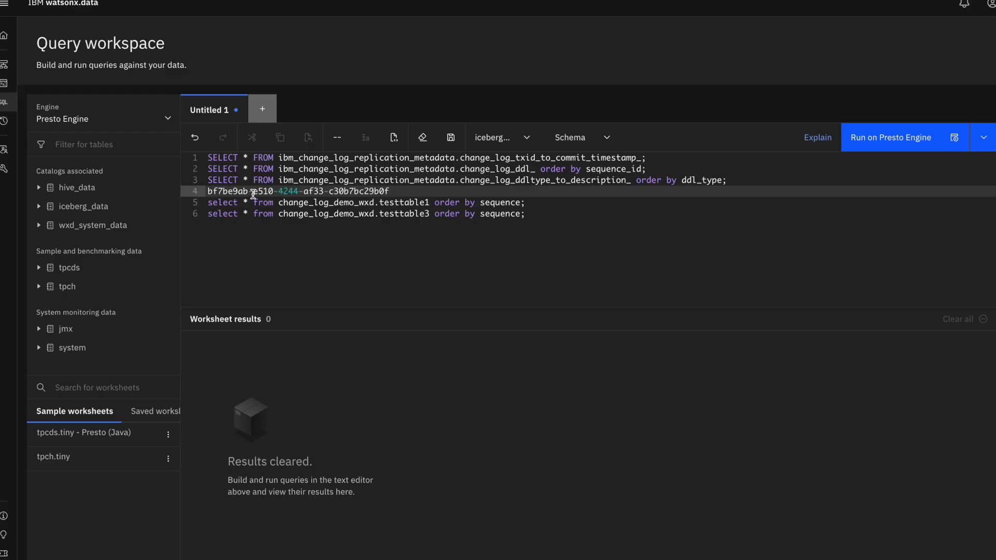
{"action": "key", "text": "BackSpace"}
{"action": "type", "text": "_"}
{"action": "left_click", "coordinate": [278, 192]}
{"action": "key", "text": "BackSpace"}
{"action": "type", "text": "_"}
{"action": "left_click", "coordinate": [303, 192]}
{"action": "key", "text": "BackSpace"}
{"action": "type", "text": "_"}
{"action": "left_click", "coordinate": [330, 192]}
{"action": "key", "text": "BackSpace"}
{"action": "type", "text": "_"}
- Cut the underscored run ID from line 4 and append it to the metadata table names in the first three queries
{"action": "left_click_drag", "start_coordinate": [208, 192], "coordinate": [395, 194]}
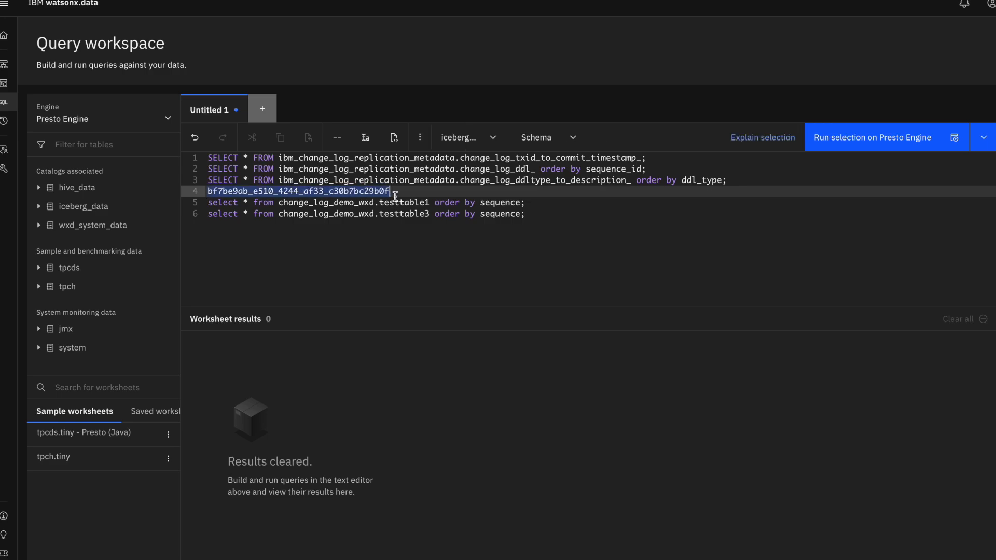
{"action": "key", "text": "ctrl+x"}
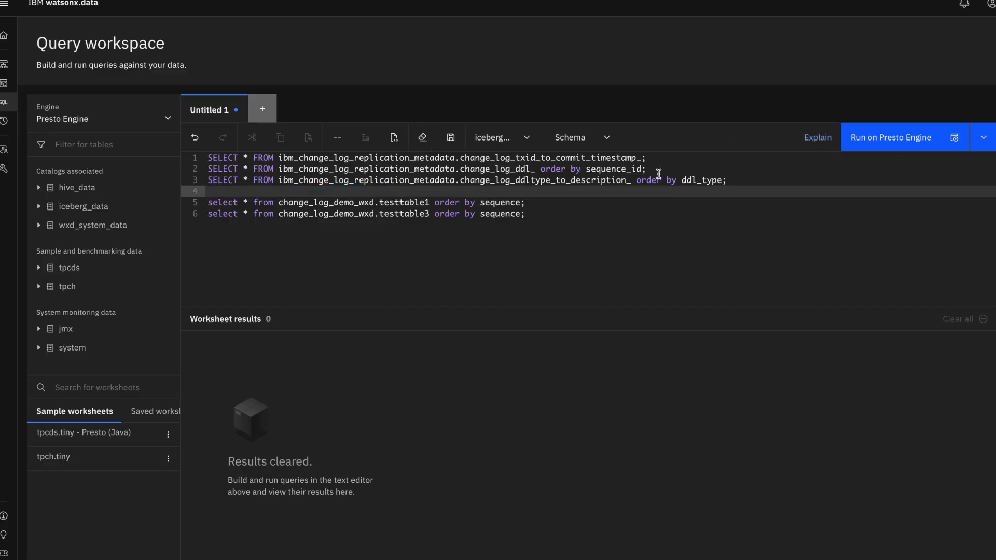
{"action": "left_click", "coordinate": [642, 158]}
{"action": "key", "text": "ctrl+v"}
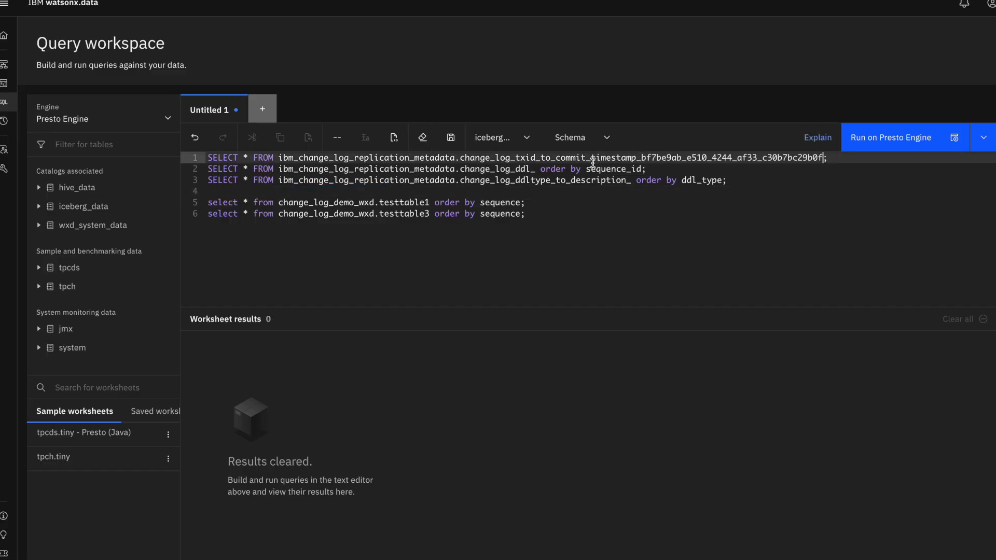
{"action": "left_click", "coordinate": [536, 169]}
{"action": "key", "text": "ctrl+v"}
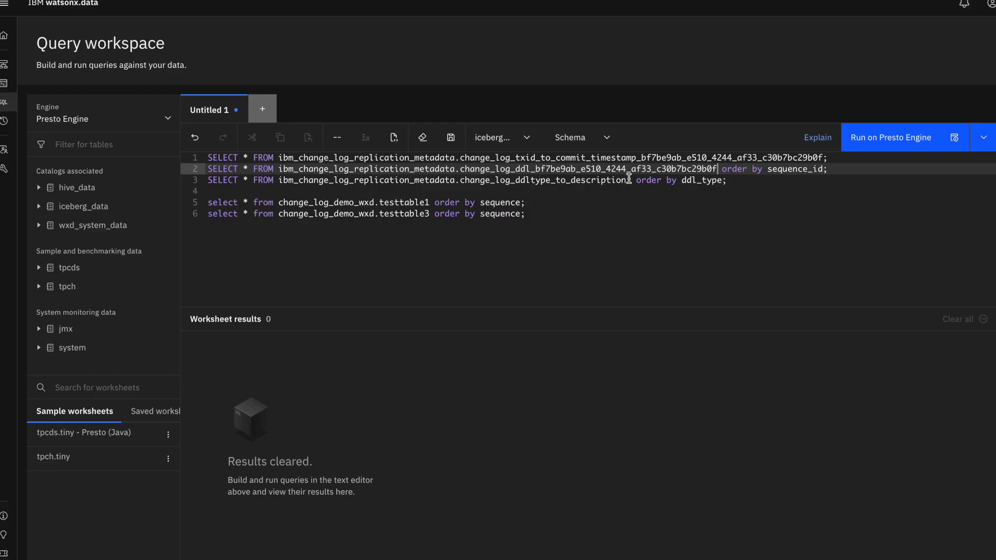
{"action": "left_click", "coordinate": [631, 181]}
{"action": "key", "text": "ctrl+v"}
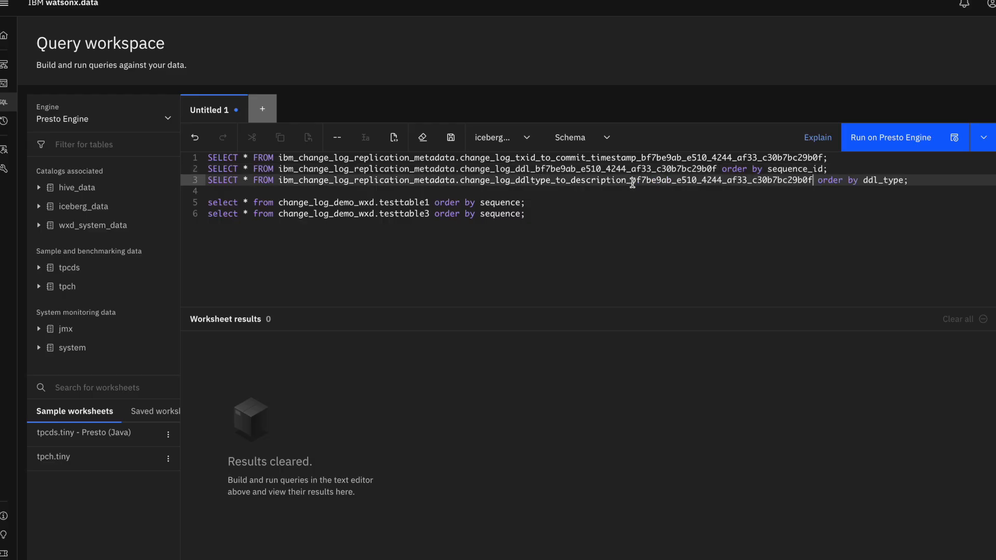
{"action": "double_click", "coordinate": [396, 183]}
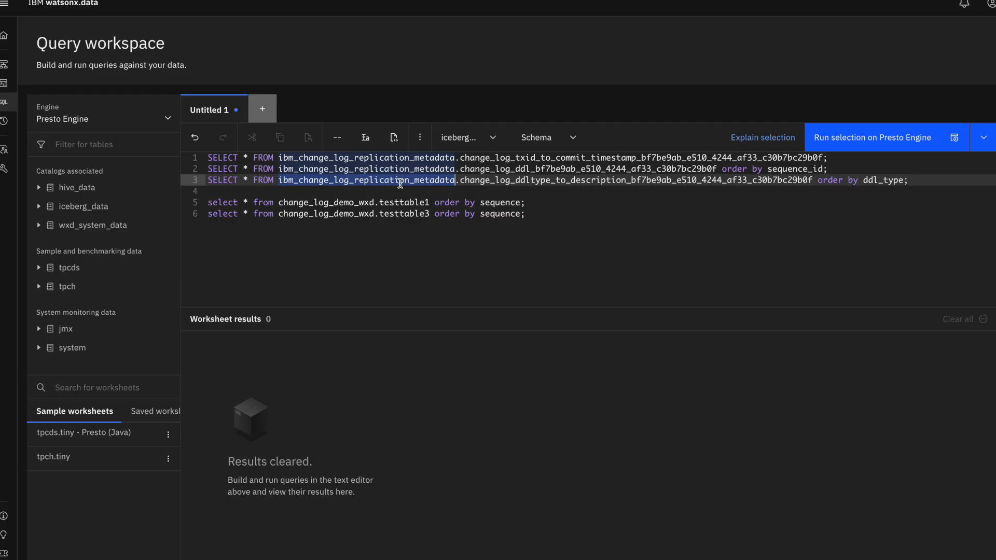
{"action": "left_click", "coordinate": [386, 192]}
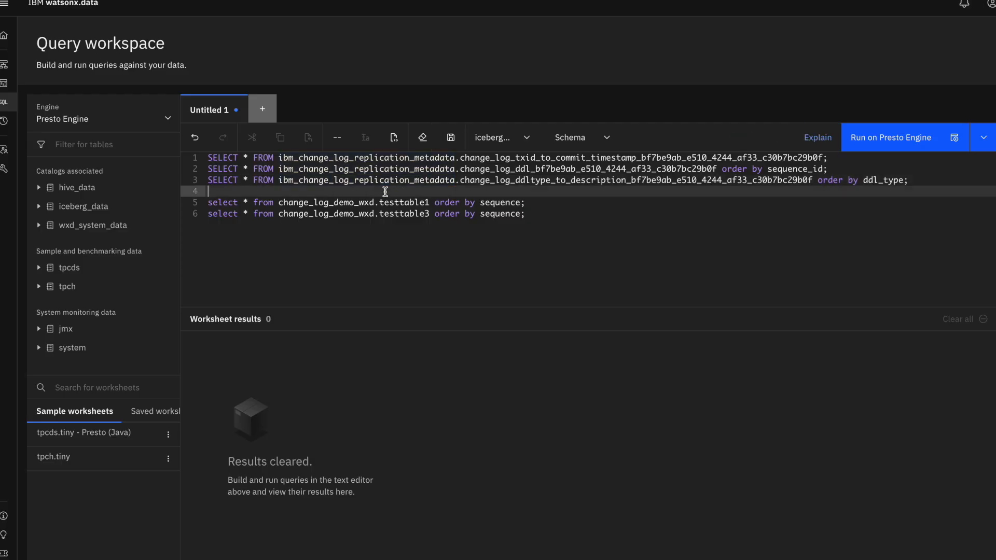
- Switch to the legopostgresdb demo SQL script and execute the statements creating change_log_demo_wxd.testtable1 and inserting its two initial synchronization rows
{"action": "key", "text": "ctrl+Left"}
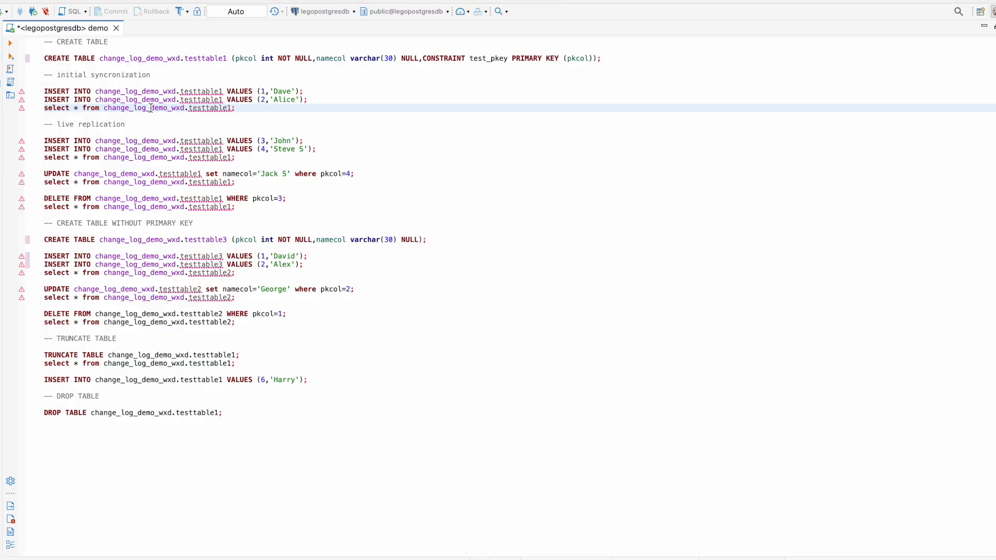
{"action": "left_click", "coordinate": [10, 44]}
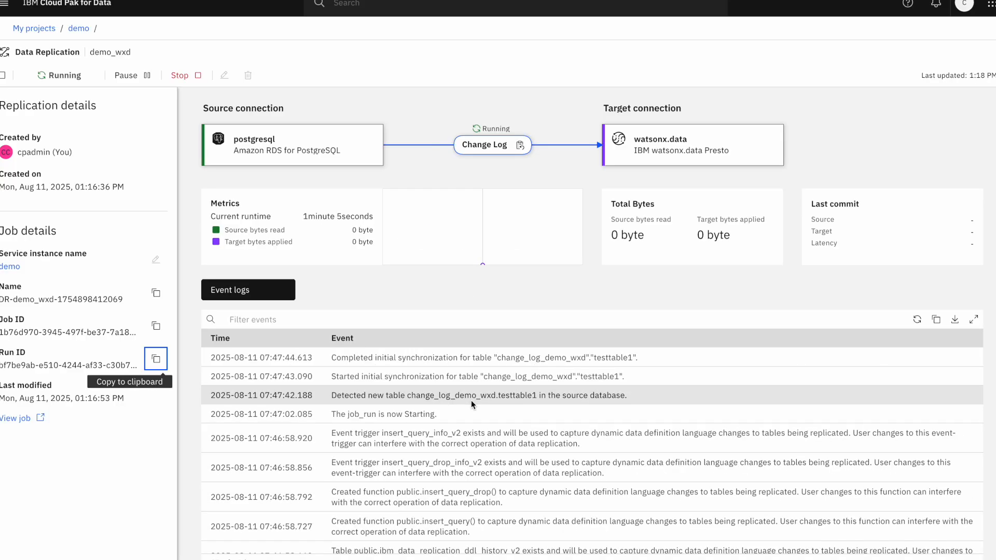
- Check testtable1's initial synchronization in the replication event log and run the watsonx.data query on testtable1 ordered by sequence
{"action": "left_click_drag", "start_coordinate": [333, 358], "coordinate": [632, 371]}
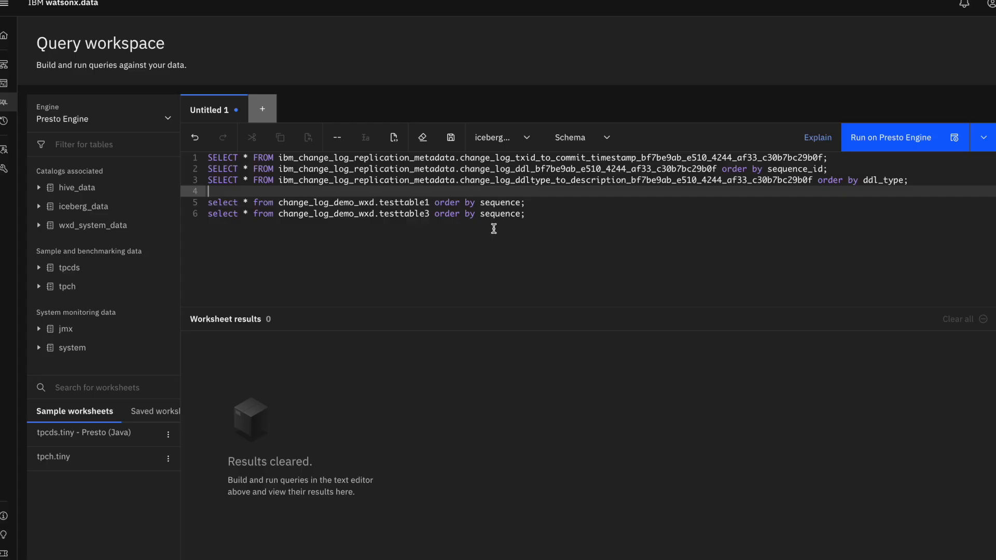
{"action": "left_click_drag", "start_coordinate": [525, 203], "coordinate": [211, 202]}
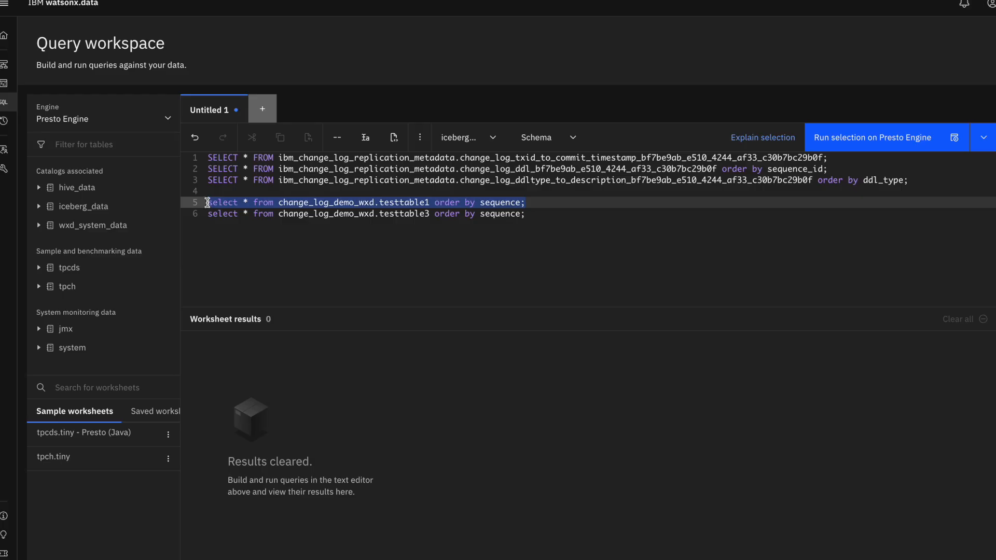
{"action": "left_click", "coordinate": [860, 150]}
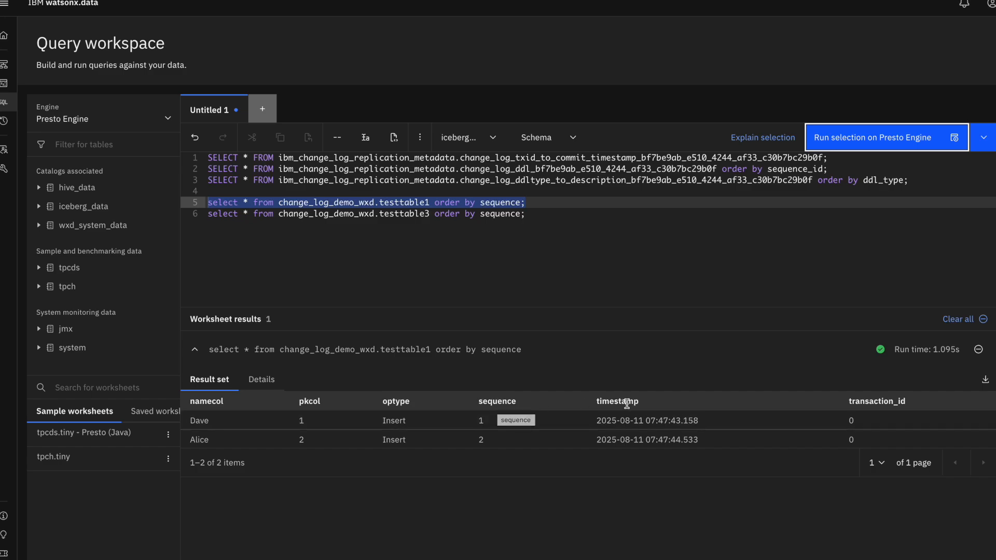
- Run the Presto query on the change_log_txid_to_commit_timestamp metadata table and examine the run ID in its table name
{"action": "left_click", "coordinate": [415, 157]}
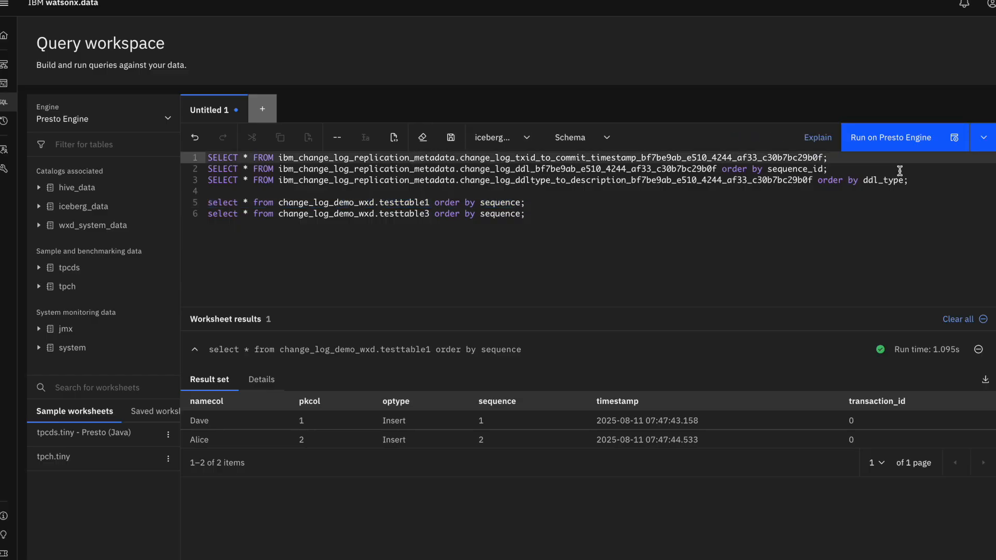
{"action": "left_click_drag", "start_coordinate": [830, 157], "coordinate": [143, 149]}
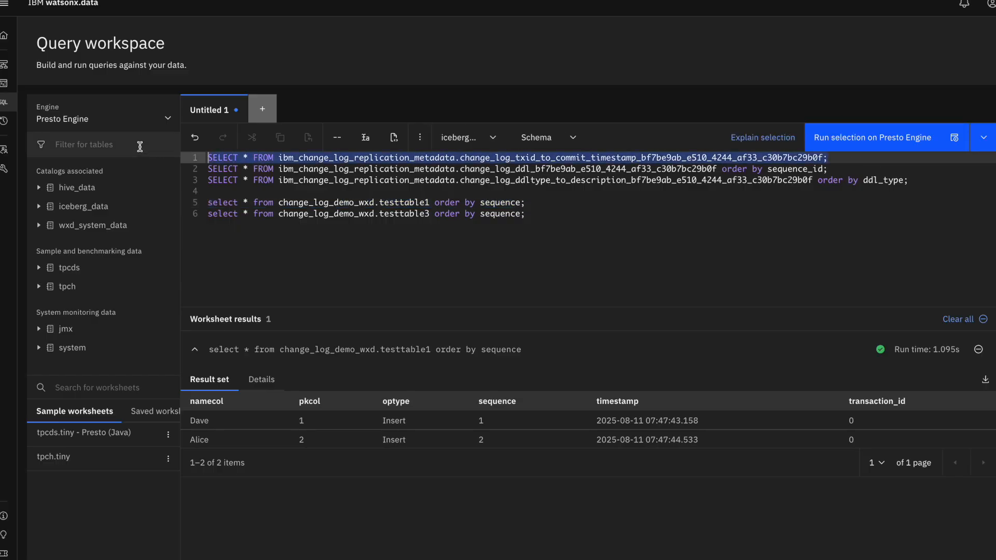
{"action": "left_click", "coordinate": [857, 137]}
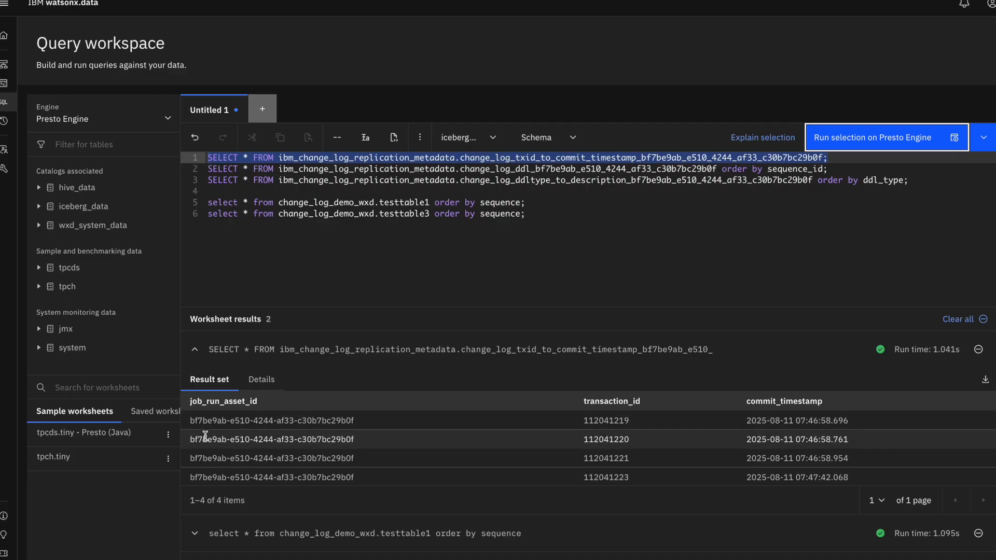
{"action": "left_click", "coordinate": [644, 157]}
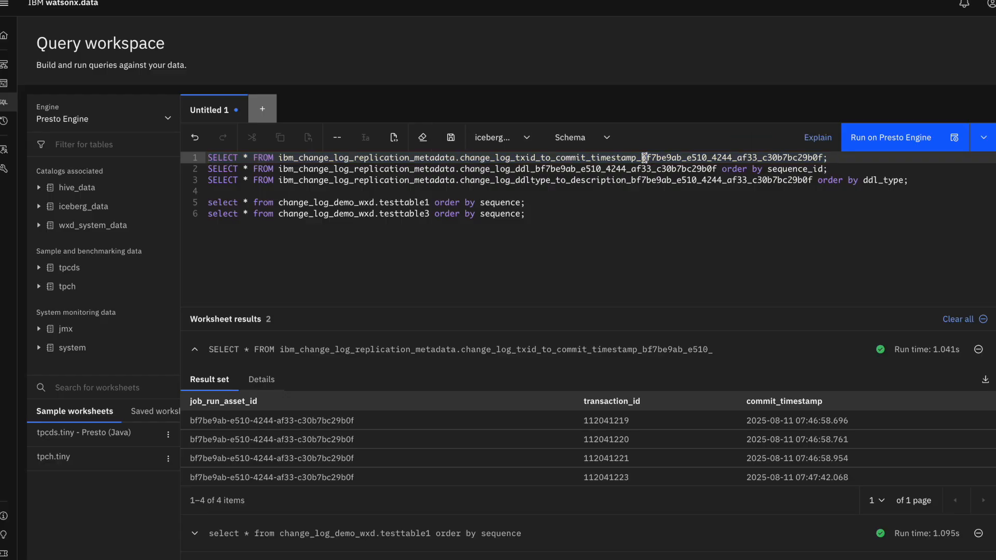
{"action": "left_click_drag", "start_coordinate": [644, 157], "coordinate": [818, 158]}
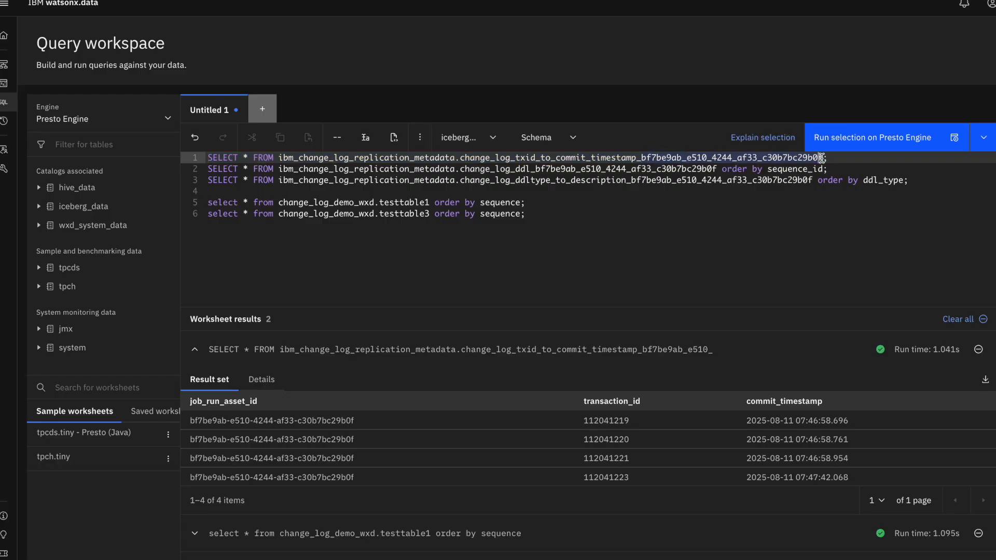
- Run the change_log_ddl metadata query ordered by sequence_id and examine the ddl_info entry for testtable1
{"action": "left_click_drag", "start_coordinate": [829, 169], "coordinate": [202, 170]}
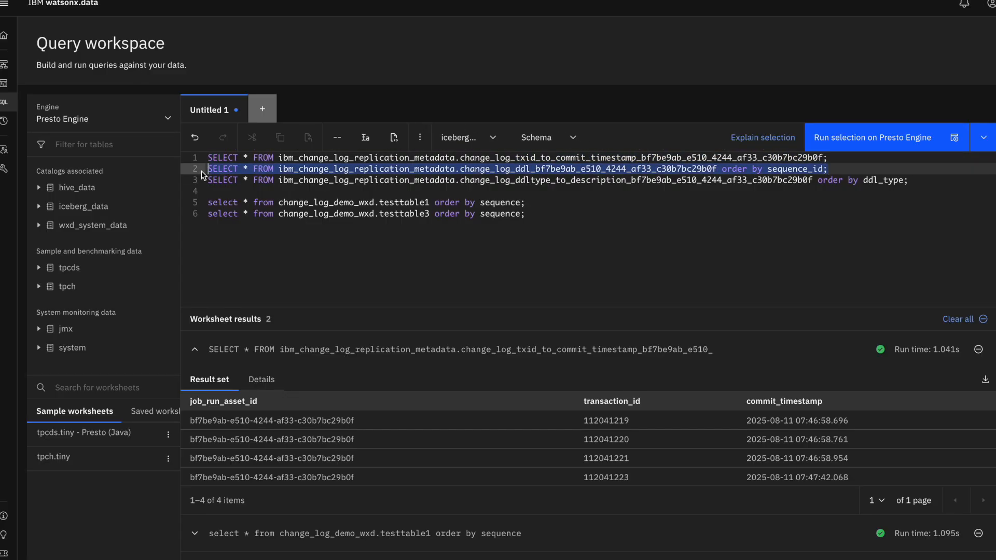
{"action": "left_click", "coordinate": [880, 145]}
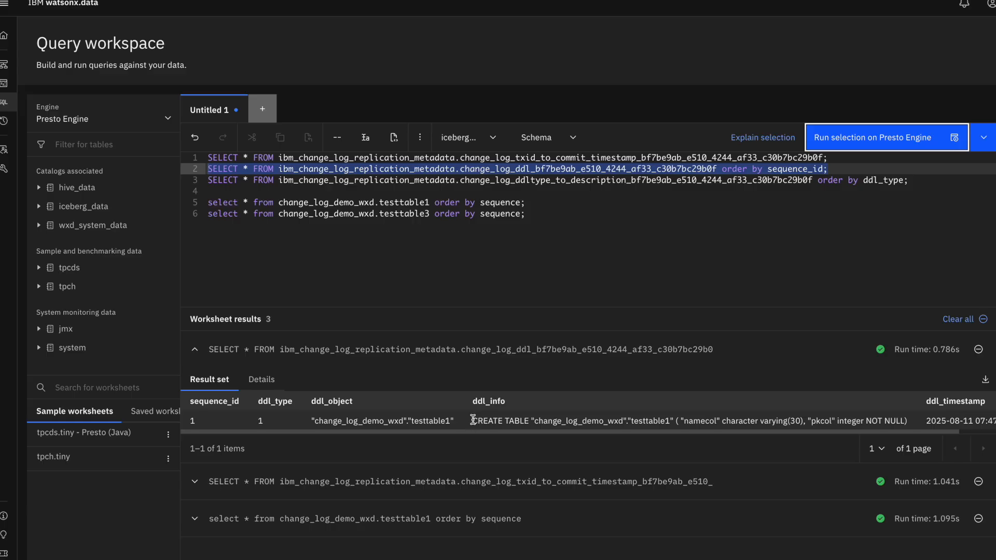
{"action": "left_click_drag", "start_coordinate": [474, 420], "coordinate": [674, 421]}
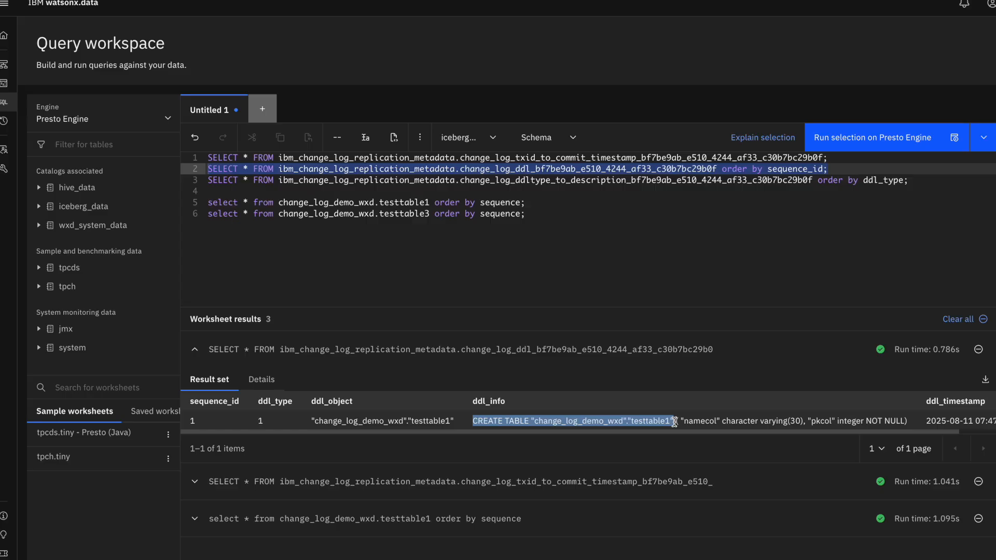
- Run the change_log_ddltype_to_description query ordered by ddl_type and examine the descriptions of the DDL types
{"action": "left_click_drag", "start_coordinate": [909, 181], "coordinate": [207, 180]}
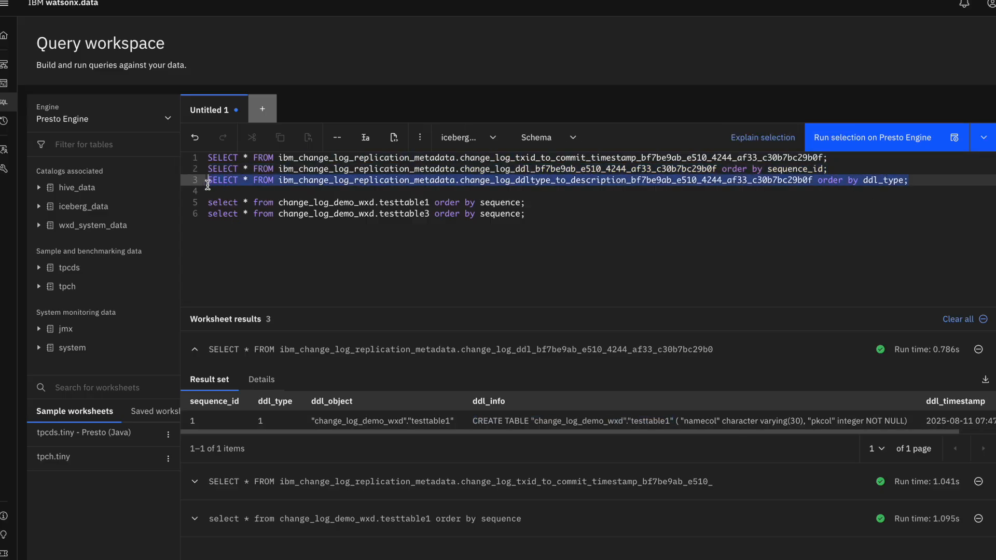
{"action": "left_click", "coordinate": [875, 137]}
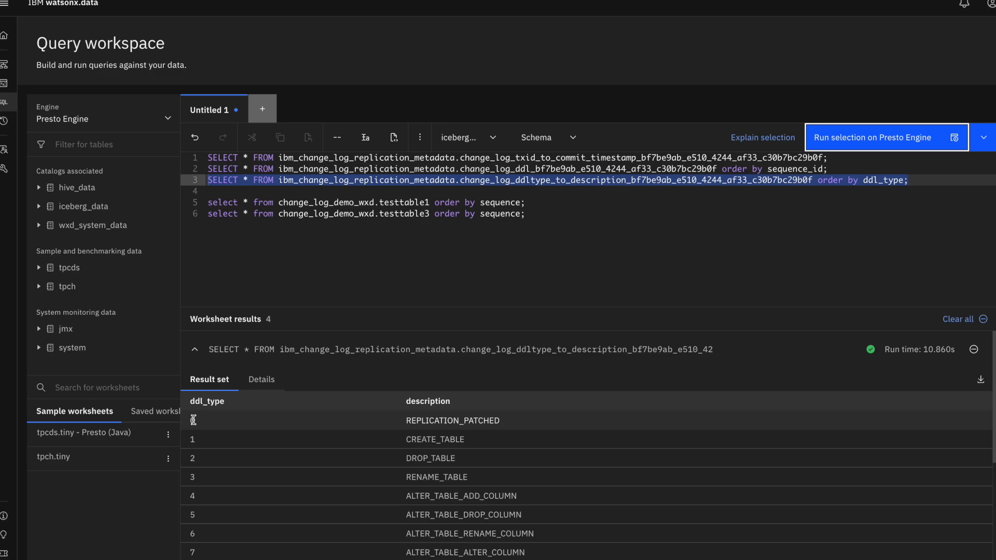
{"action": "scroll", "coordinate": [478, 424], "scroll_direction": "down", "scroll_amount": 2}
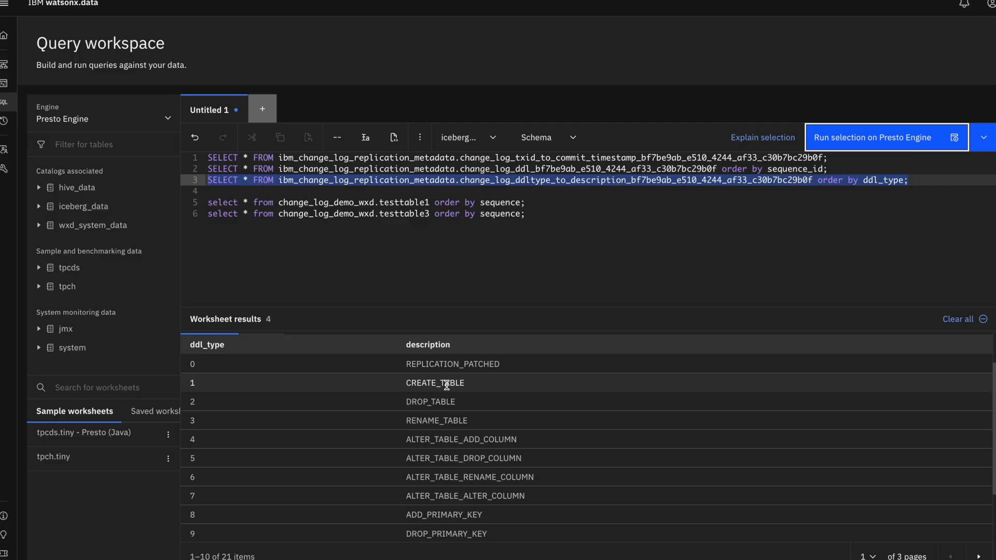
- Execute the two live replication inserts for pkcol 3 and 4 in the legopostgresdb script and check testtable1 with the watsonx.data query
{"action": "key", "text": "ctrl+Left"}
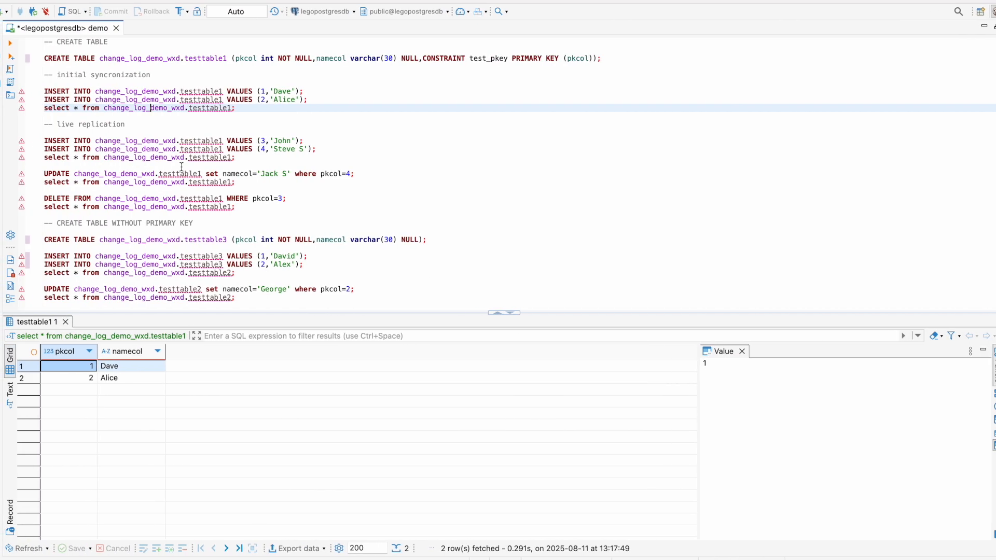
{"action": "left_click", "coordinate": [119, 138]}
{"action": "left_click", "coordinate": [10, 42]}
{"action": "left_click", "coordinate": [52, 149]}
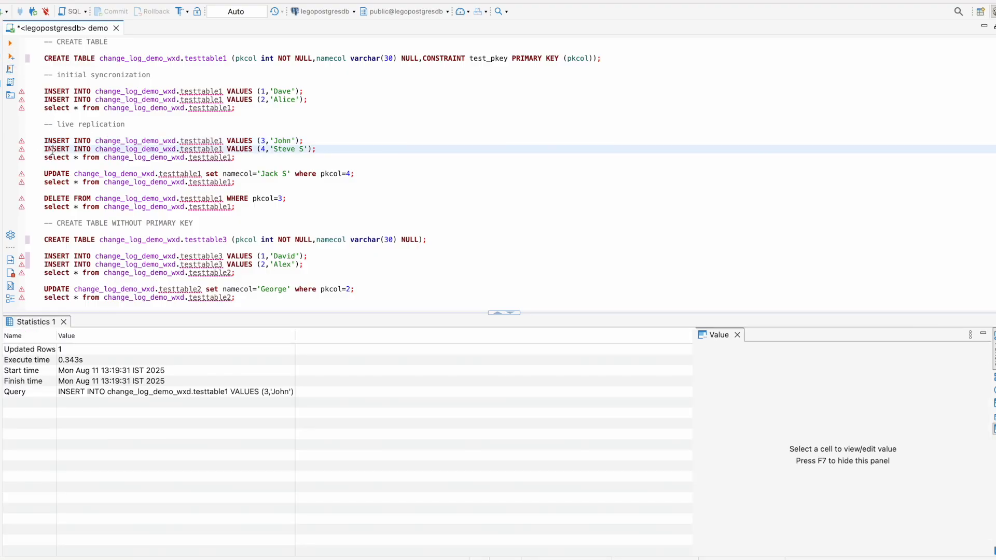
{"action": "left_click", "coordinate": [10, 46]}
{"action": "left_click", "coordinate": [73, 157]}
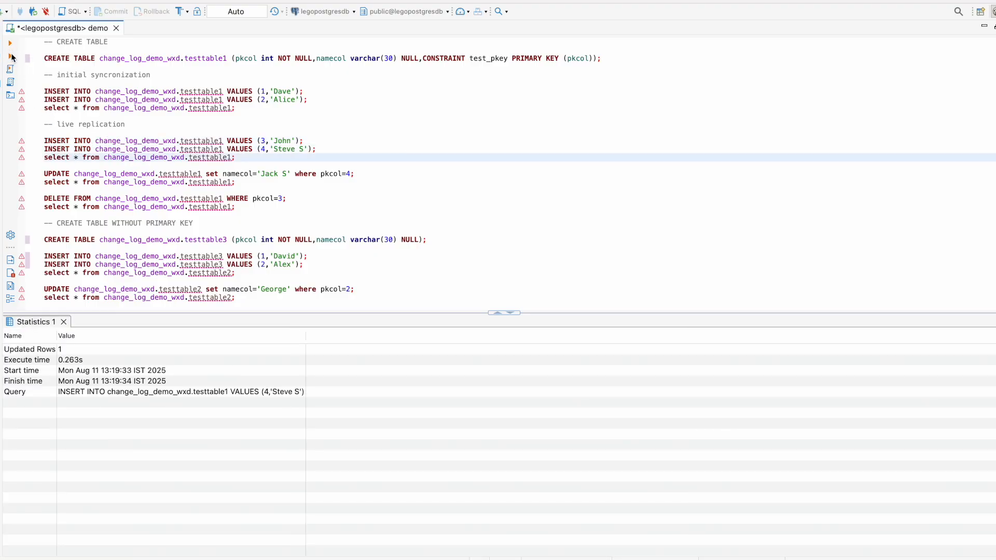
{"action": "left_click", "coordinate": [11, 46]}
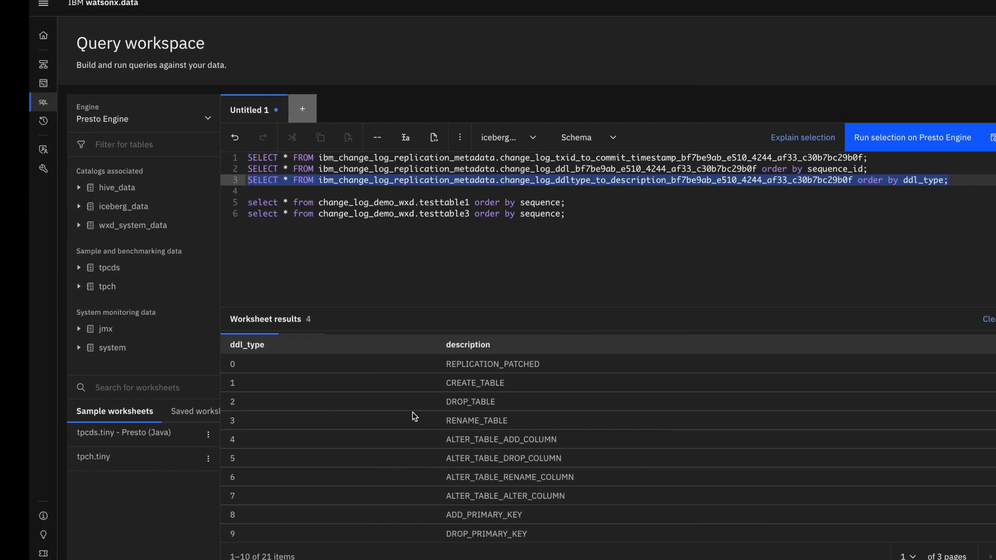
{"action": "left_click_drag", "start_coordinate": [530, 204], "coordinate": [185, 202]}
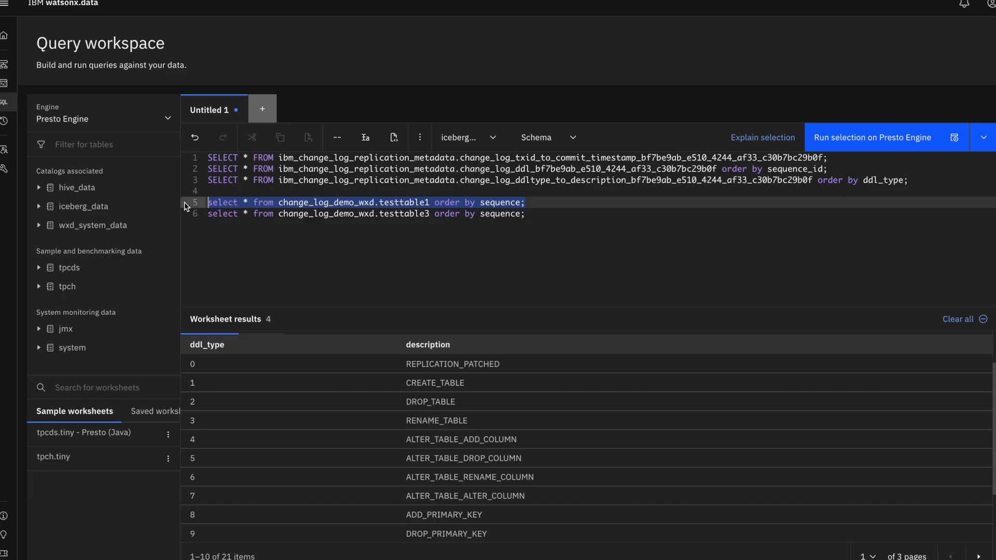
{"action": "left_click", "coordinate": [907, 144]}
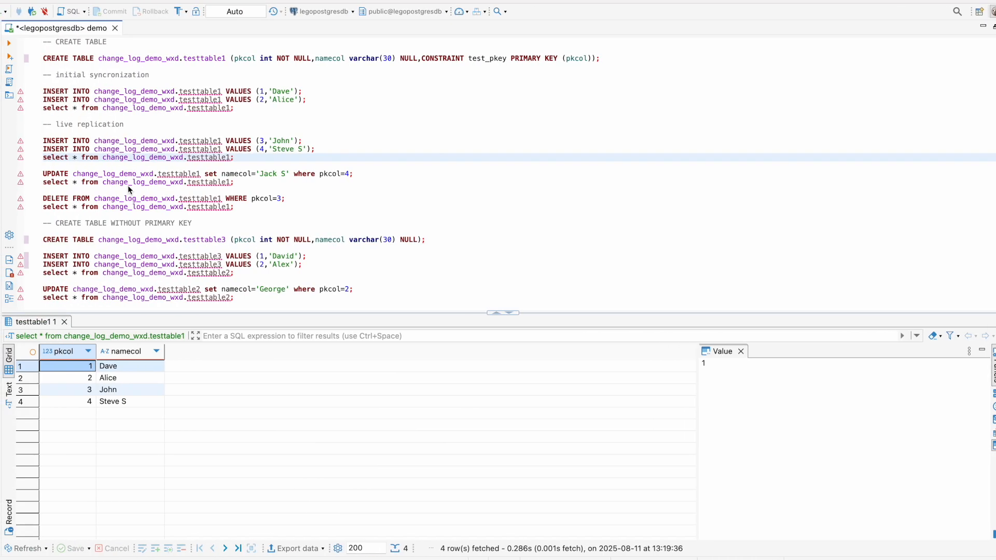
- In the legopostgresdb script, execute the UPDATE of namecol for pkcol 4 in testtable1 and list the table's rows
{"action": "left_click", "coordinate": [10, 44]}
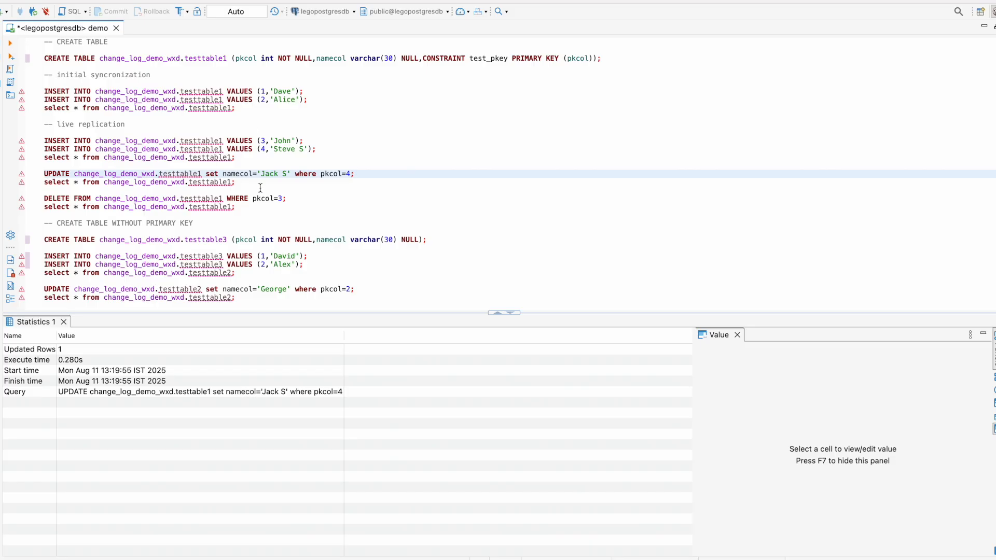
{"action": "left_click", "coordinate": [75, 181]}
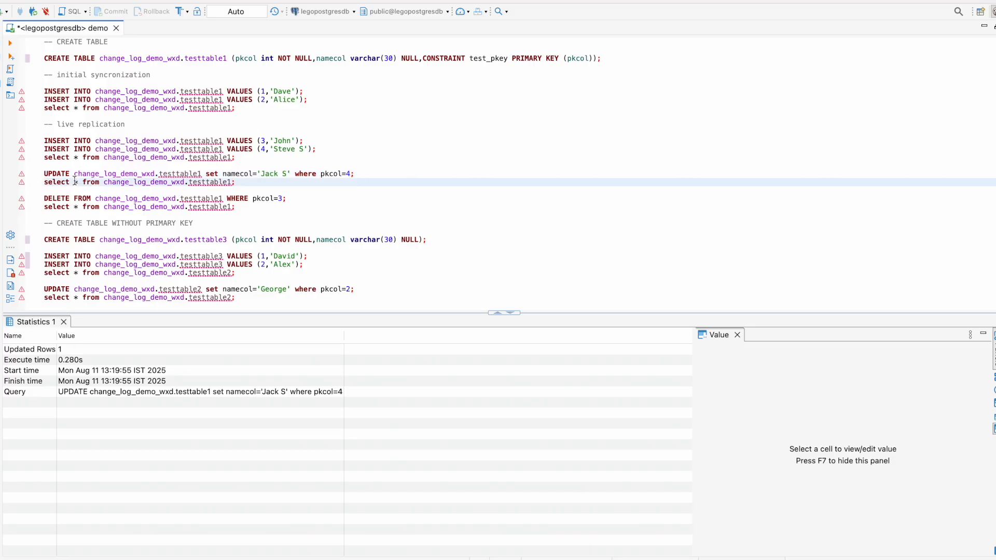
{"action": "left_click", "coordinate": [10, 46]}
- Switch to watsonx.data, rerun the testtable1 query and examine the UpdateBefore and UpdateAfter records for pkcol 4
{"action": "key", "text": "ctrl+Right"}
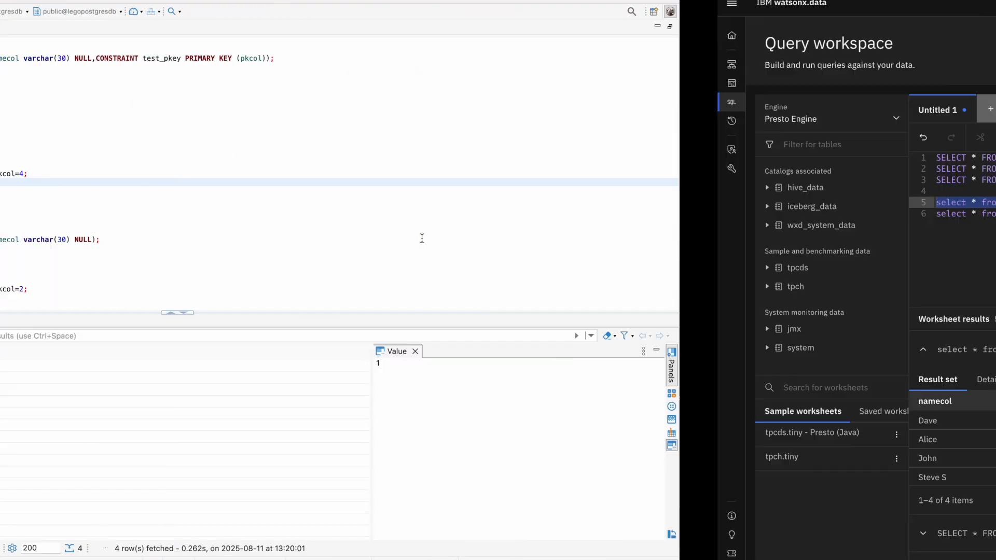
{"action": "left_click", "coordinate": [885, 139]}
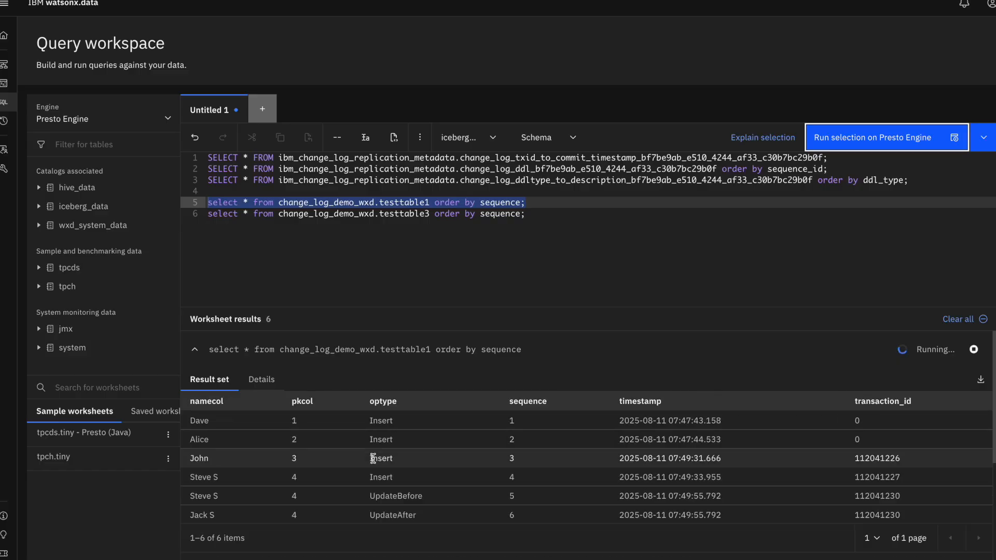
{"action": "double_click", "coordinate": [380, 515]}
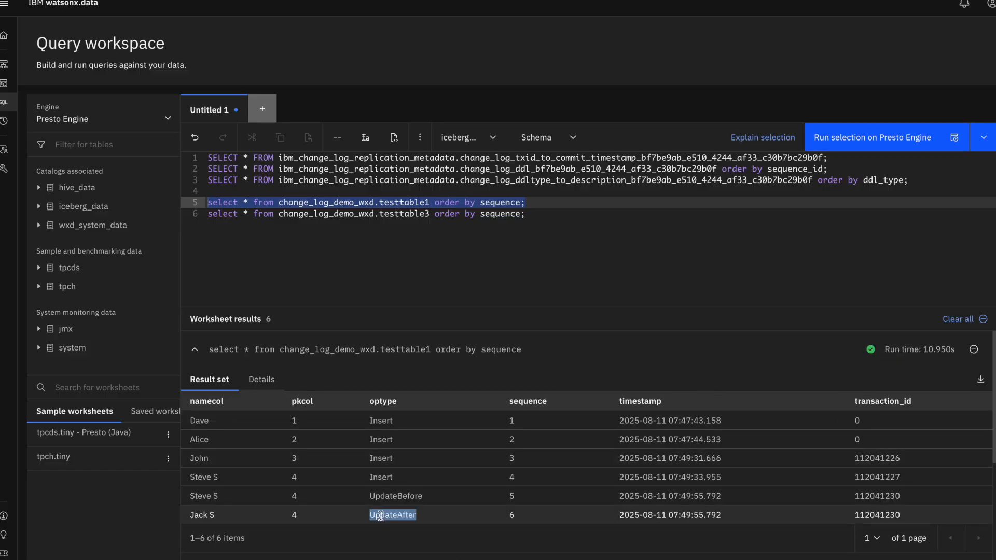
{"action": "left_click", "coordinate": [292, 497]}
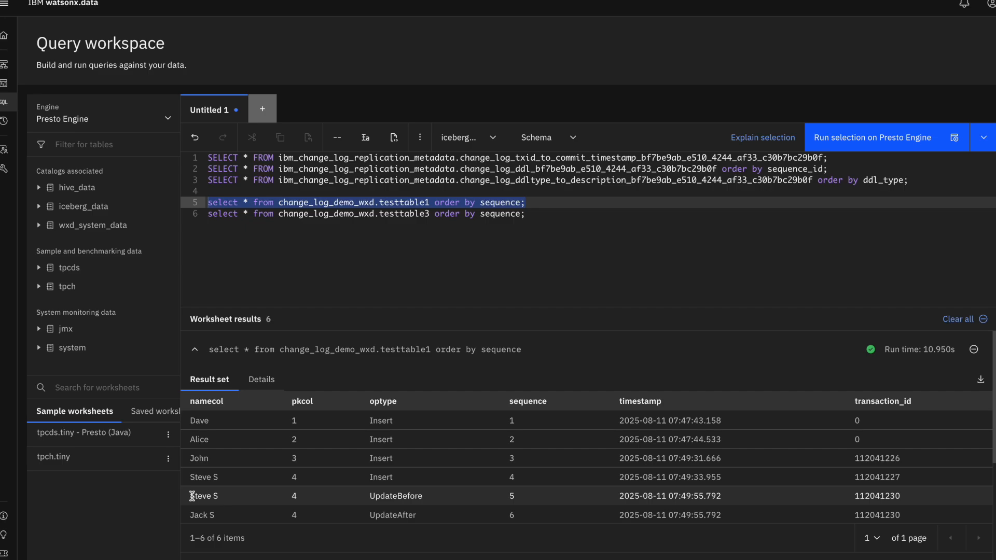
{"action": "left_click_drag", "start_coordinate": [192, 496], "coordinate": [212, 496]}
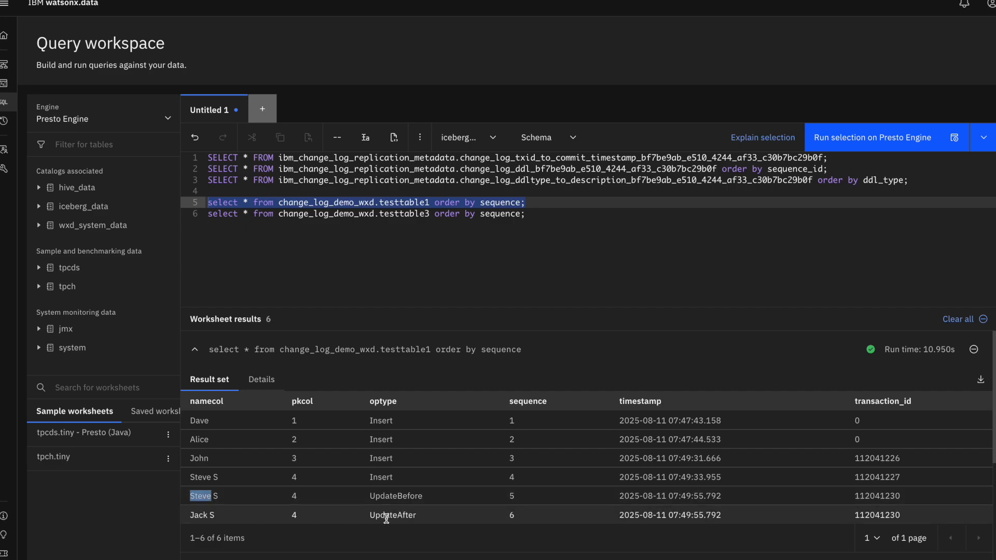
{"action": "left_click", "coordinate": [194, 516]}
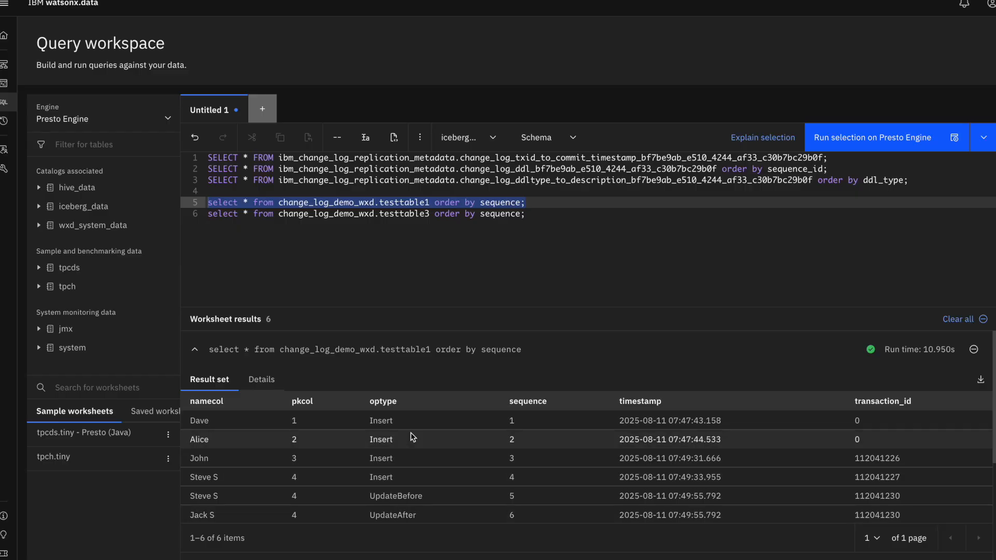
- Switch to the legopostgresdb script, execute the DELETE of the pkcol 3 row from testtable1 and list the table's rows
{"action": "key", "text": "ctrl+Left"}
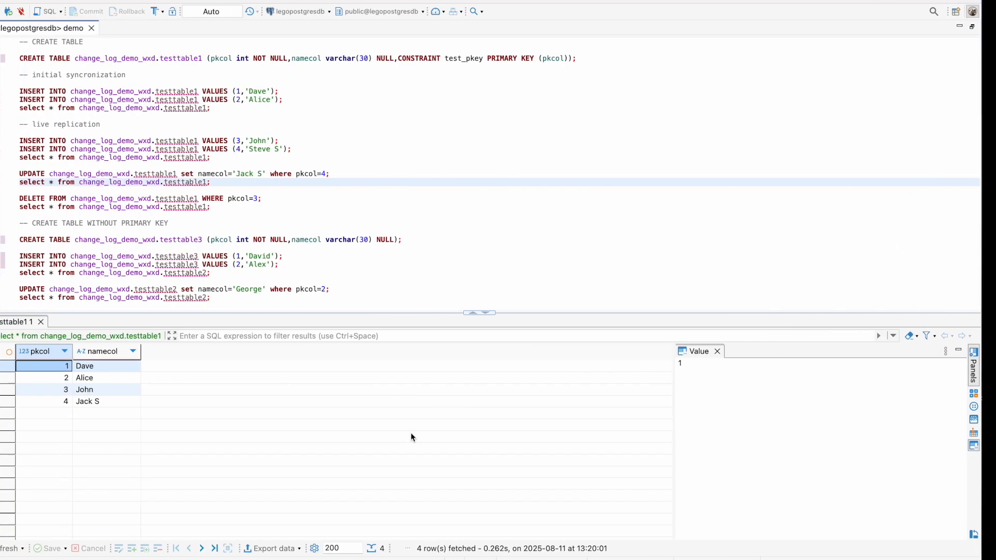
{"action": "left_click", "coordinate": [129, 198]}
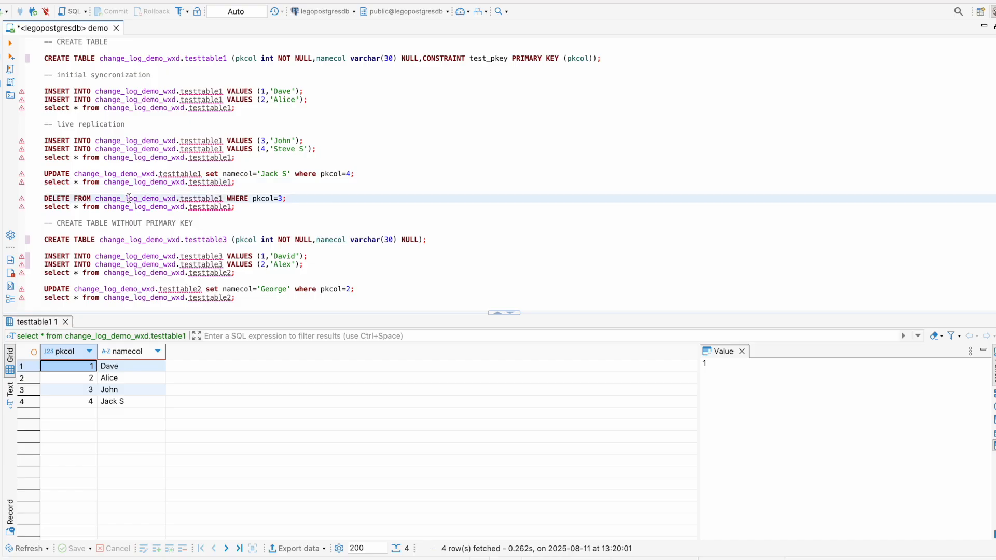
{"action": "left_click", "coordinate": [9, 45]}
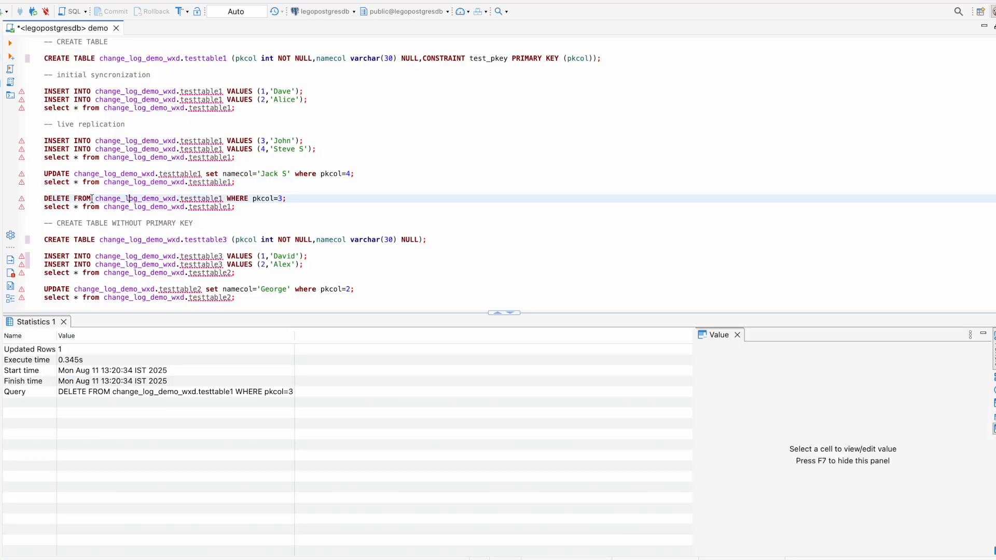
{"action": "left_click", "coordinate": [56, 207]}
{"action": "left_click", "coordinate": [11, 45]}
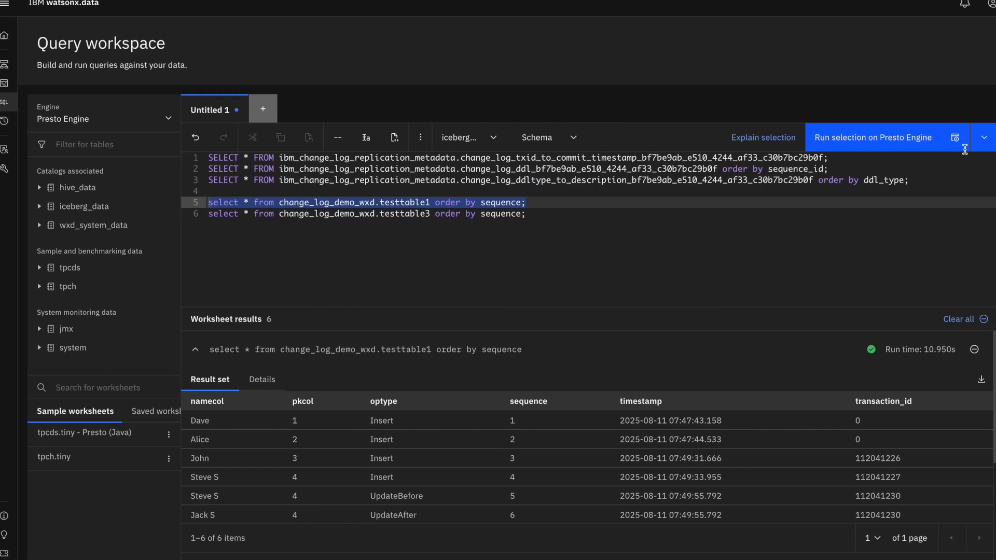
- Rerun the testtable1 query in watsonx.data and examine the Delete record for pkcol 3
{"action": "left_click", "coordinate": [895, 142]}
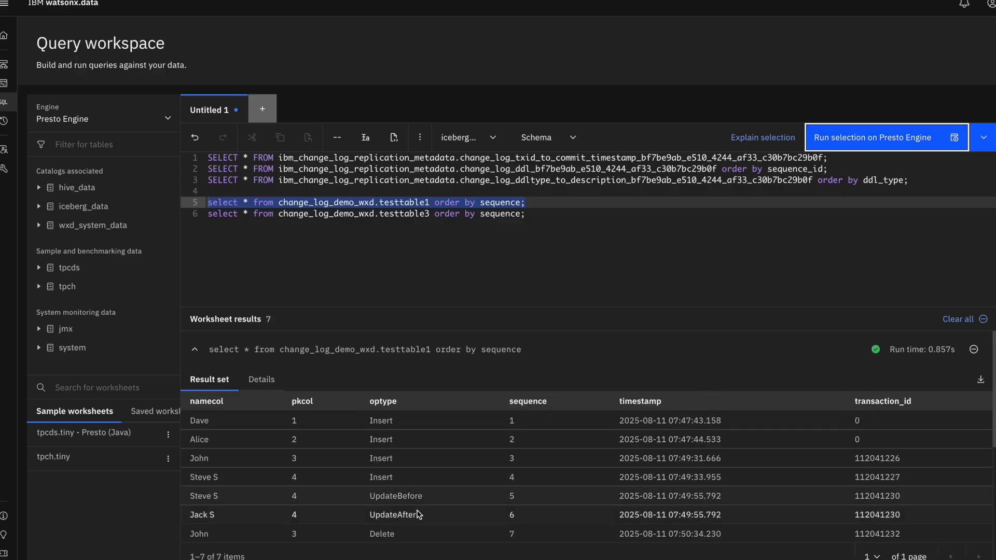
{"action": "scroll", "coordinate": [391, 524], "scroll_direction": "down", "scroll_amount": 1}
{"action": "scroll", "coordinate": [392, 524], "scroll_direction": "up", "scroll_amount": 1}
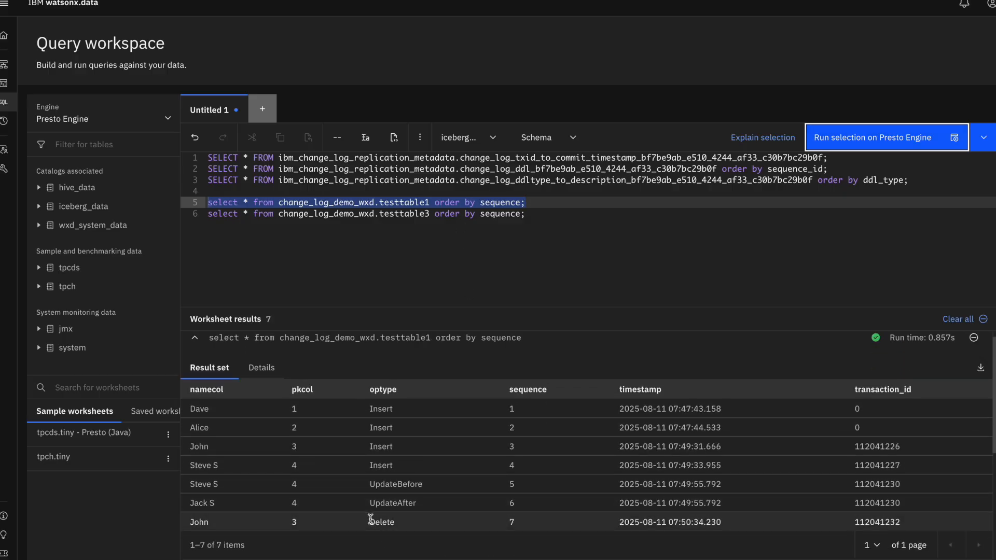
{"action": "left_click_drag", "start_coordinate": [370, 522], "coordinate": [425, 529]}
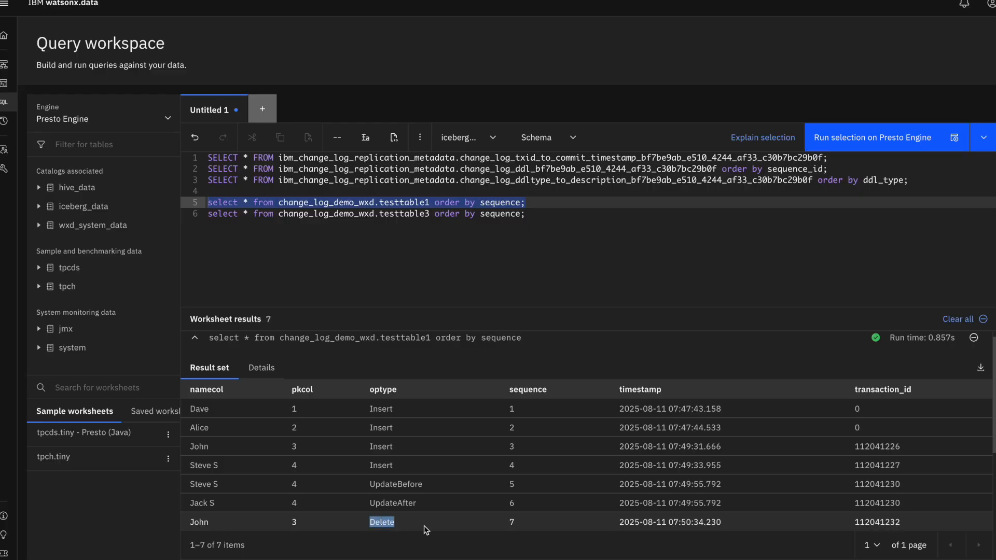
{"action": "double_click", "coordinate": [294, 524]}
- In the legopostgresdb script, execute the CREATE TABLE for testtable3 without a primary key and the INSERTs for pkcol 1 and 2
{"action": "key", "text": "ctrl+Left"}
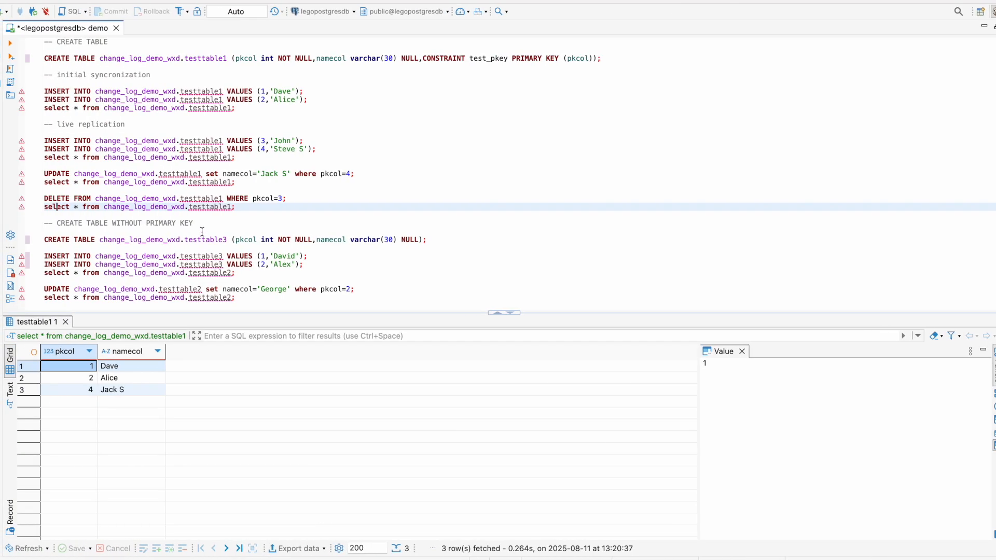
{"action": "left_click", "coordinate": [165, 241]}
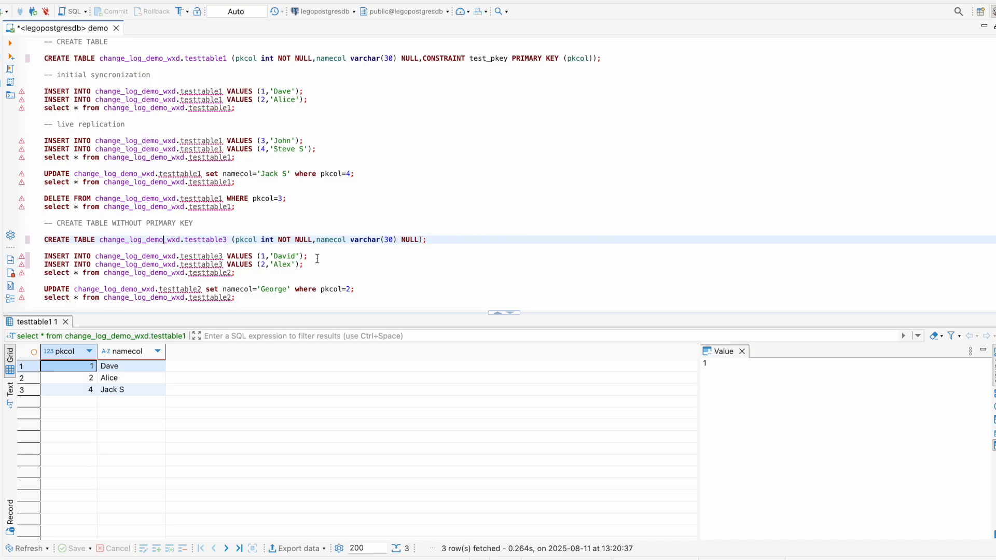
{"action": "left_click_drag", "start_coordinate": [308, 265], "coordinate": [36, 240]}
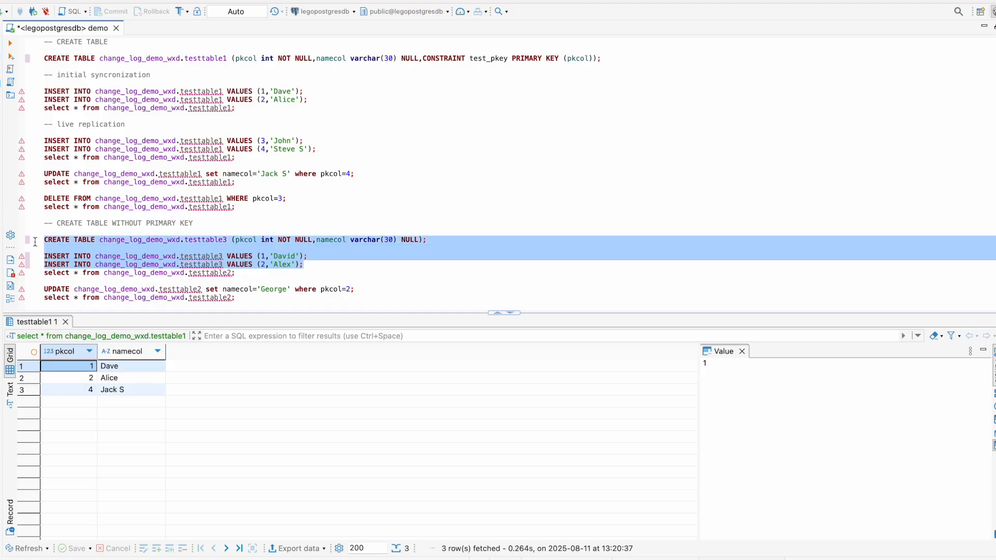
{"action": "left_click", "coordinate": [11, 73]}
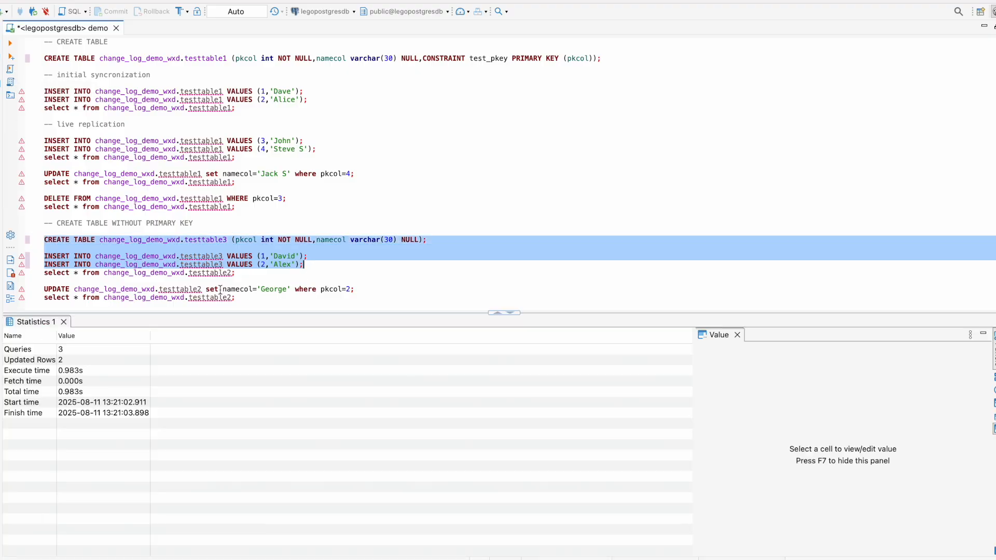
- Change the SELECT below the testtable3 INSERTs to query testtable3 and list the table's rows
{"action": "left_click", "coordinate": [202, 273]}
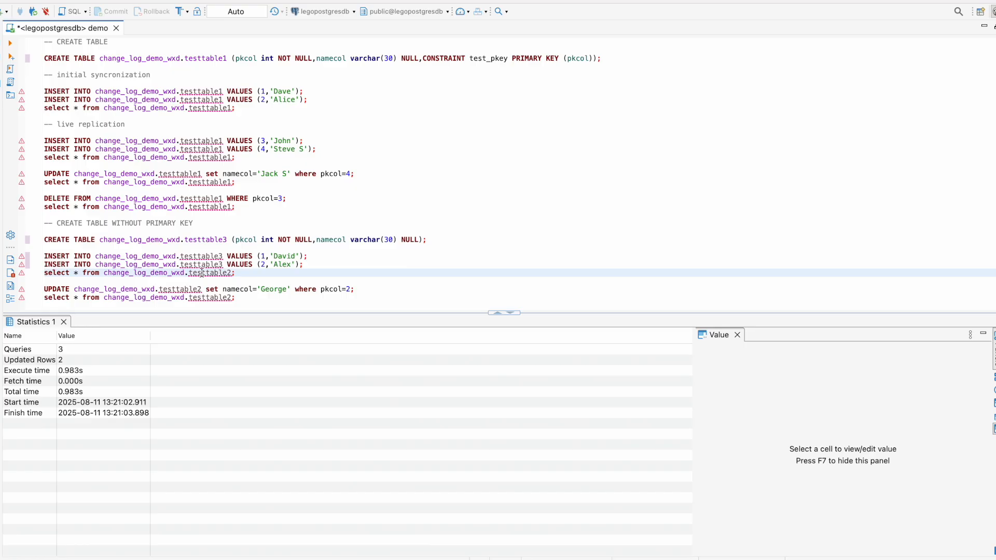
{"action": "left_click", "coordinate": [232, 274]}
{"action": "key", "text": "BackSpace"}
{"action": "type", "text": "3"}
{"action": "left_click", "coordinate": [11, 45]}
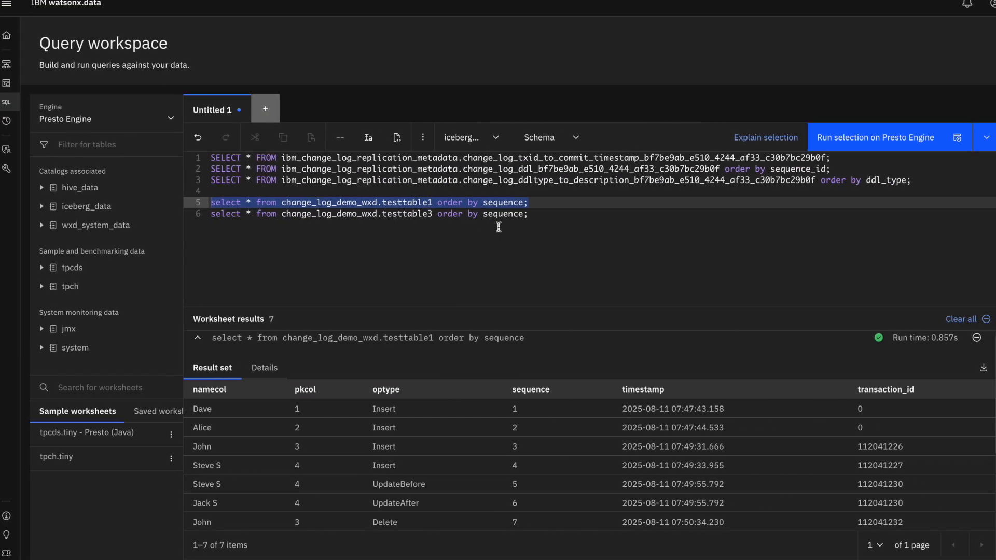
- Switch to watsonx.data, execute only the testtable3 query on the Presto Engine and examine its Insert records
{"action": "left_click", "coordinate": [535, 215]}
{"action": "key", "text": "shift+Home"}
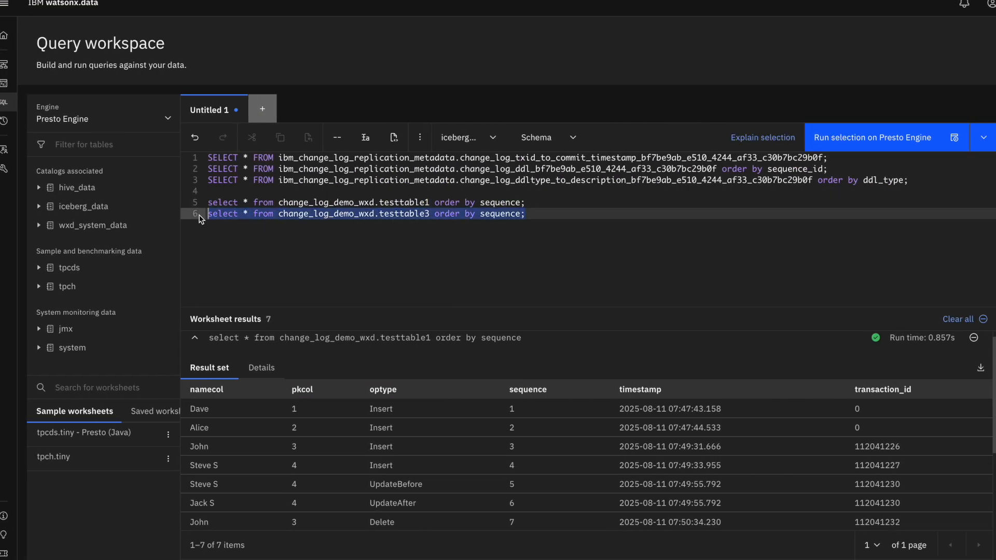
{"action": "left_click", "coordinate": [875, 145]}
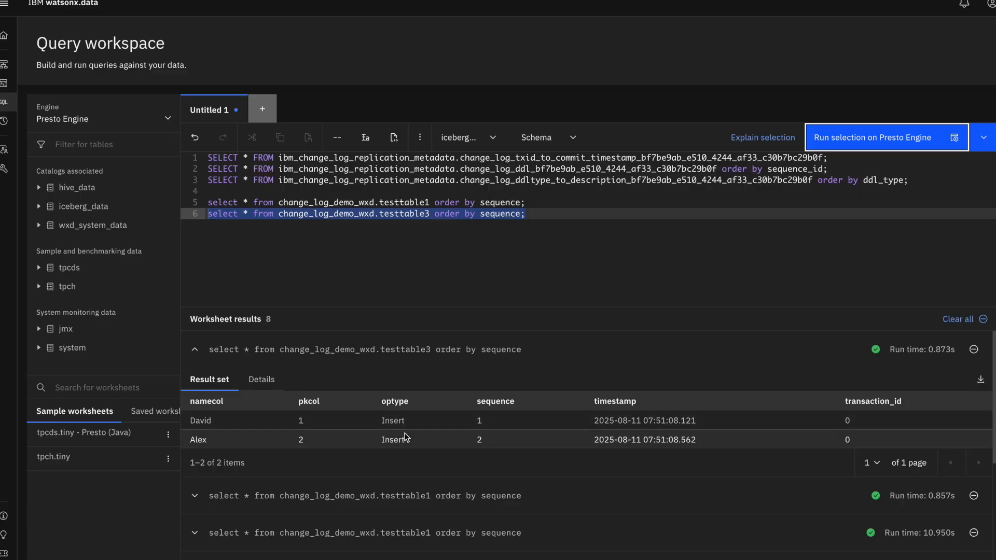
- In watsonx.data, execute the change_log_ddl metadata query ordered by sequence_id and examine the CREATE TABLE records for testtable3
{"action": "key", "text": "ctrl+Left"}
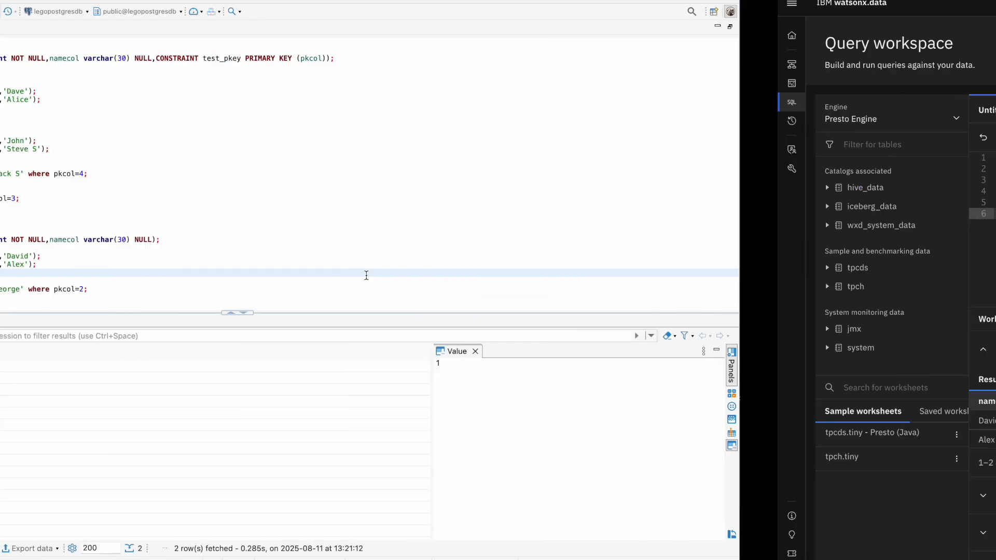
{"action": "key", "text": "ctrl+Right"}
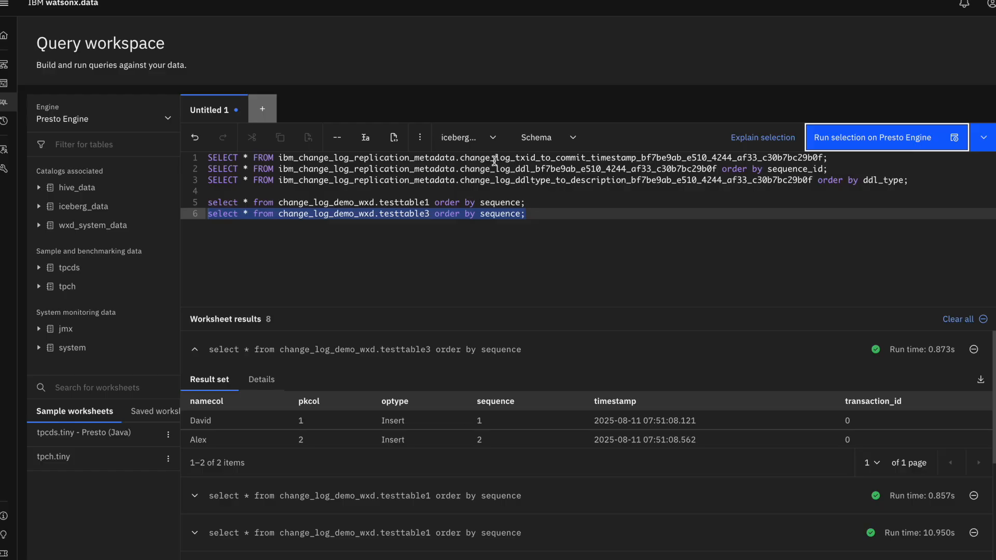
{"action": "left_click", "coordinate": [490, 158]}
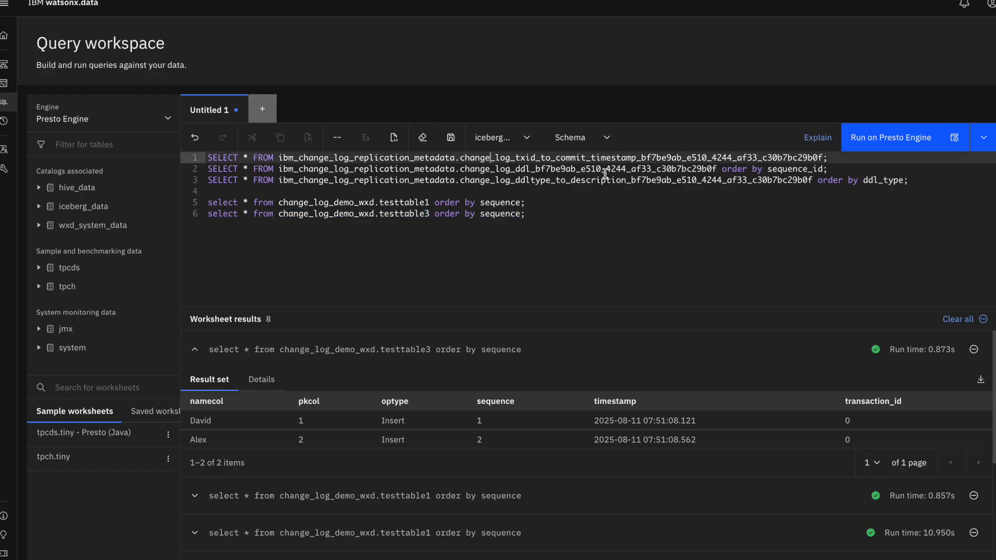
{"action": "left_click", "coordinate": [832, 171]}
{"action": "left_click_drag", "start_coordinate": [833, 170], "coordinate": [208, 171]}
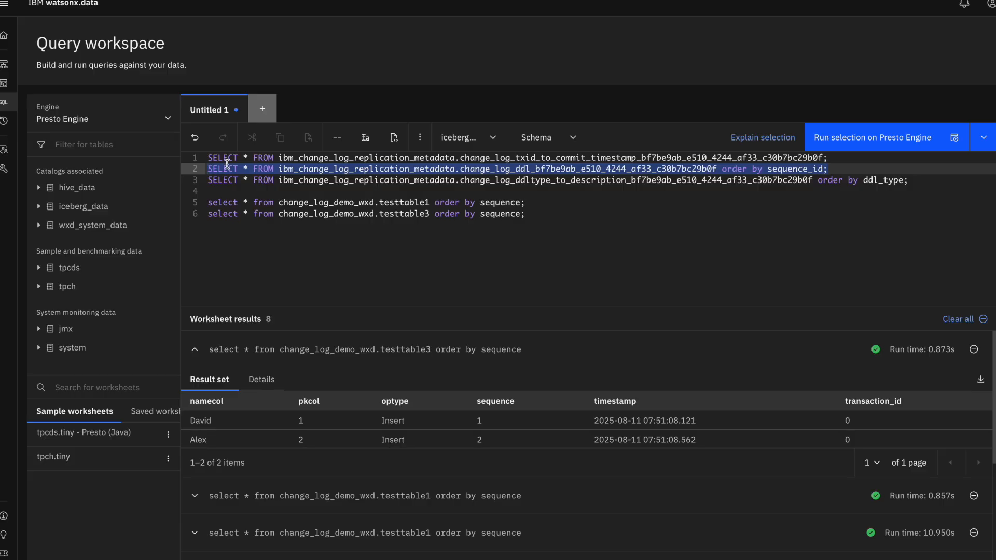
{"action": "left_click", "coordinate": [870, 143]}
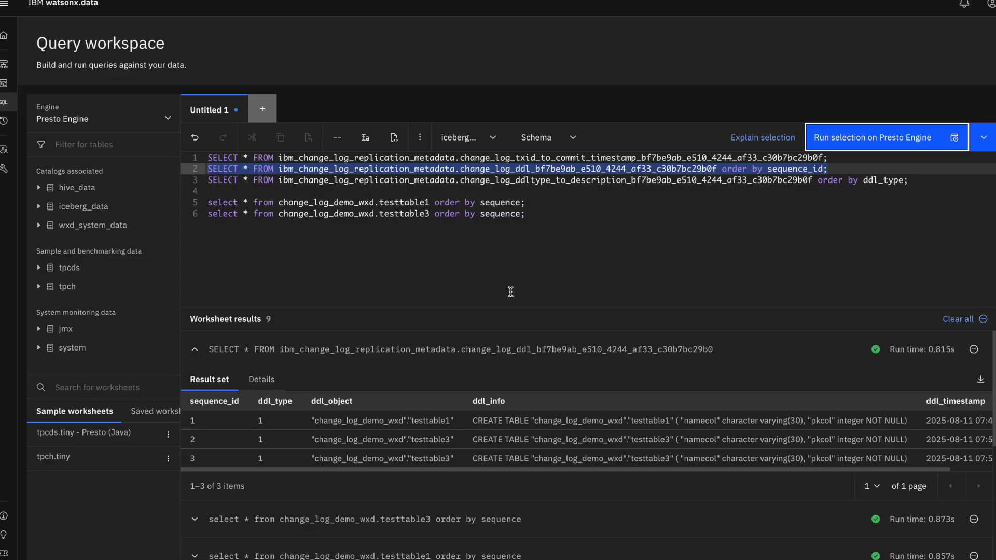
- Switch to the legopostgresdb script, point the namecol UPDATE for pkcol 2 at testtable3 and execute it
{"action": "key", "text": "ctrl+Left"}
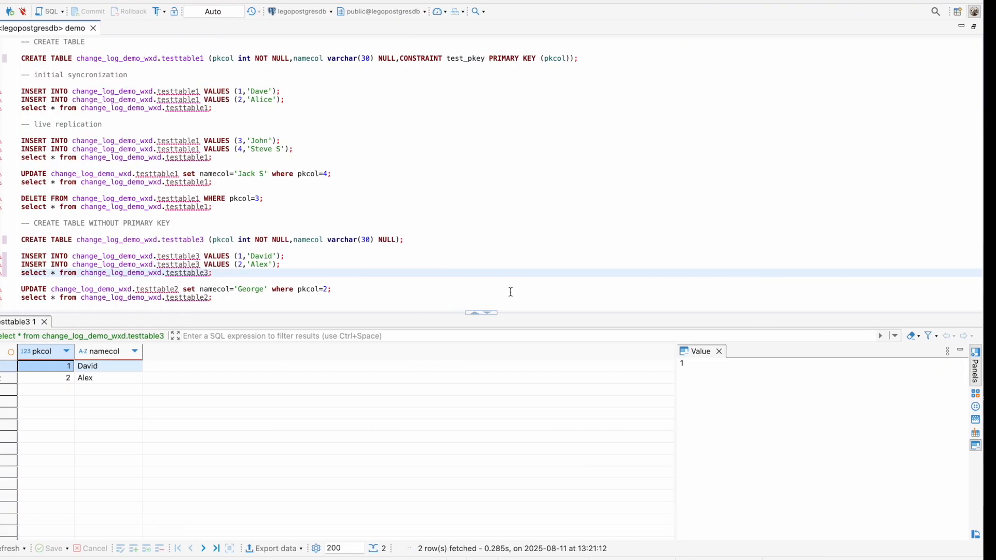
{"action": "scroll", "coordinate": [249, 236], "scroll_direction": "down", "scroll_amount": 5}
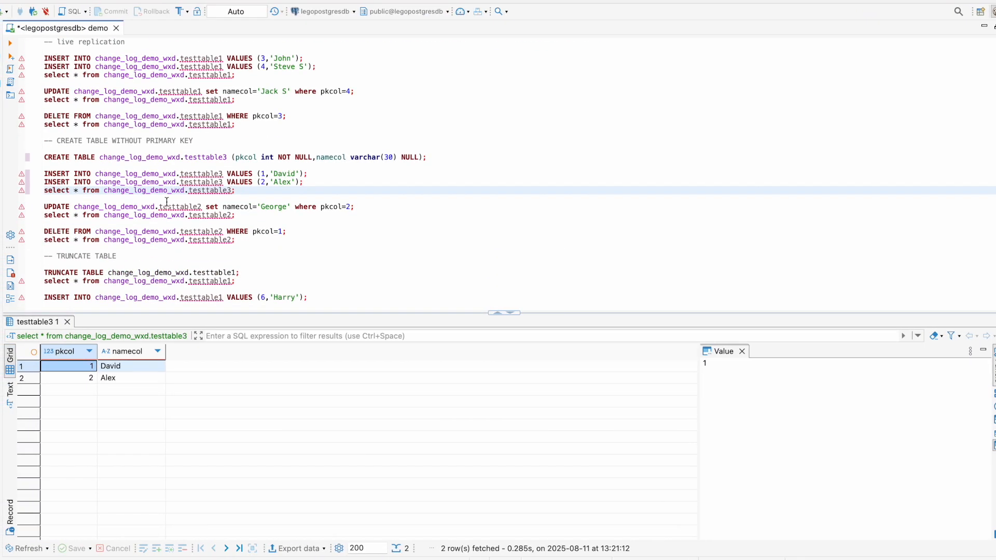
{"action": "left_click", "coordinate": [104, 206]}
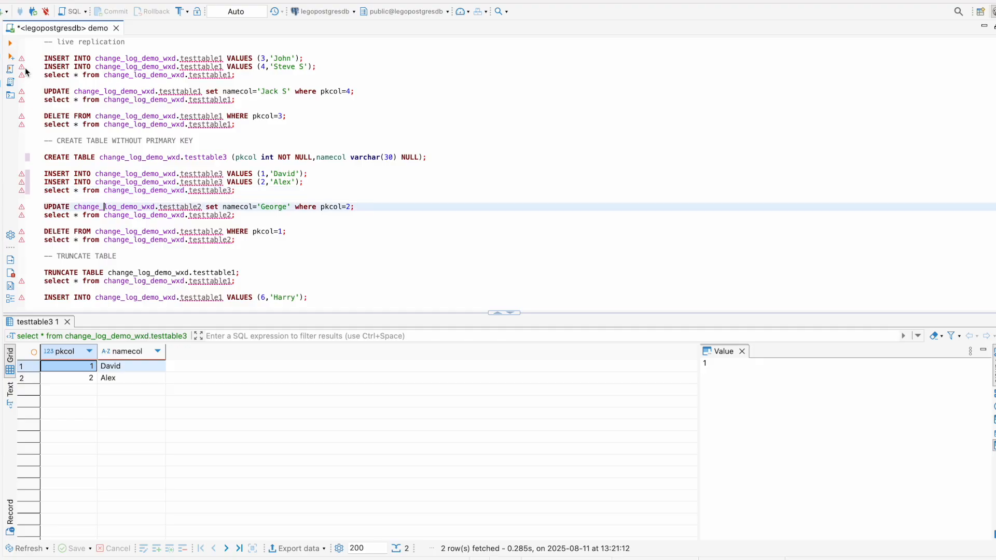
{"action": "left_click", "coordinate": [201, 207]}
{"action": "key", "text": "BackSpace"}
{"action": "type", "text": "3"}
{"action": "left_click", "coordinate": [10, 47]}
- List the rows of testtable3 using the SELECT above the UPDATE statement
{"action": "key", "text": "Up"}
{"action": "key", "text": "Up"}
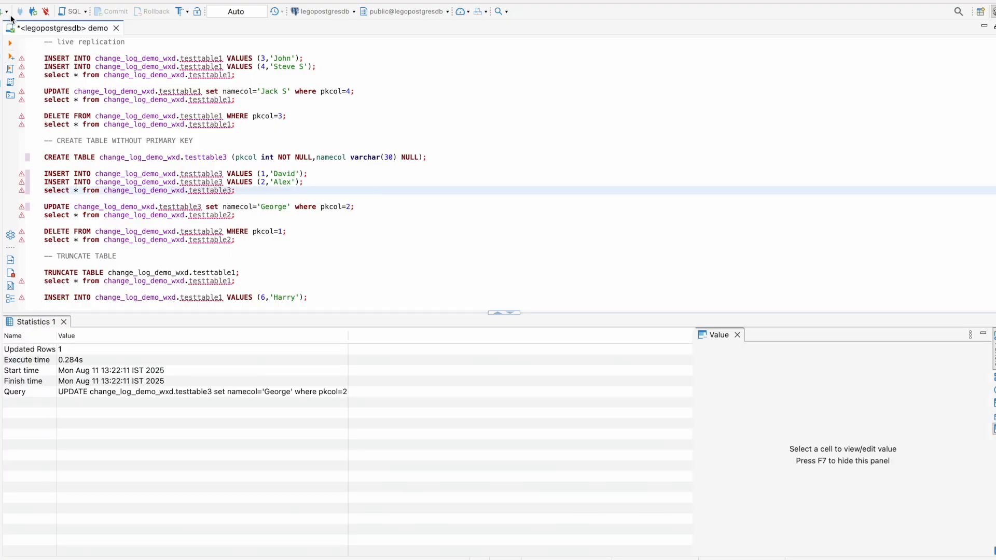
{"action": "left_click", "coordinate": [10, 43]}
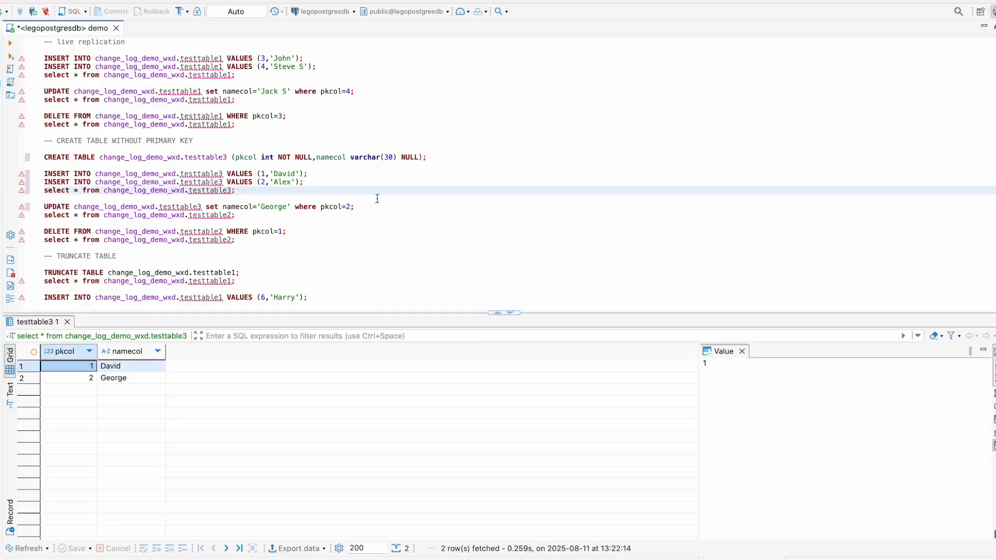
- Switch to watsonx.data, rerun the testtable3 query and examine the UpdateBefore and UpdateAfter records for pkcol 2
{"action": "key", "text": "ctrl+Right"}
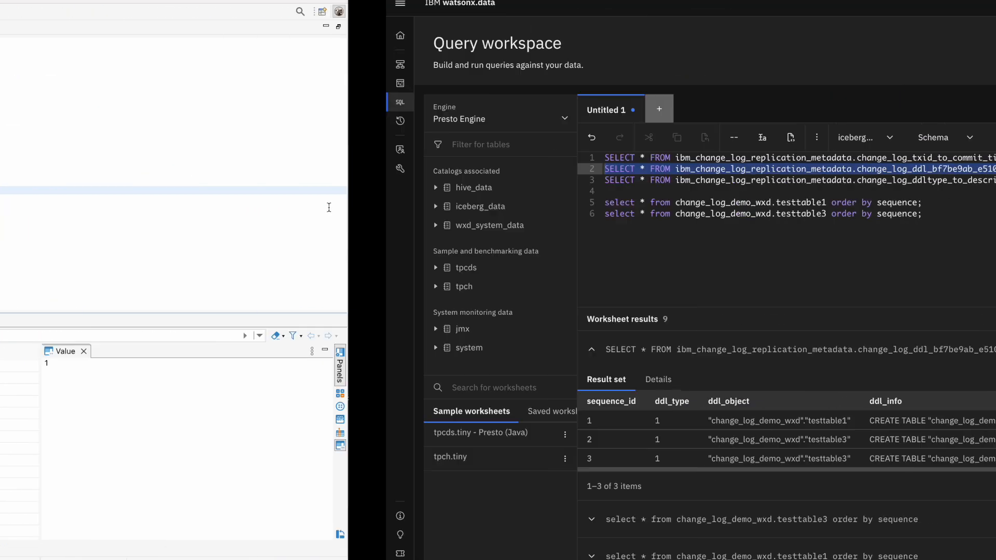
{"action": "left_click", "coordinate": [537, 214]}
{"action": "left_click_drag", "start_coordinate": [537, 215], "coordinate": [201, 218]}
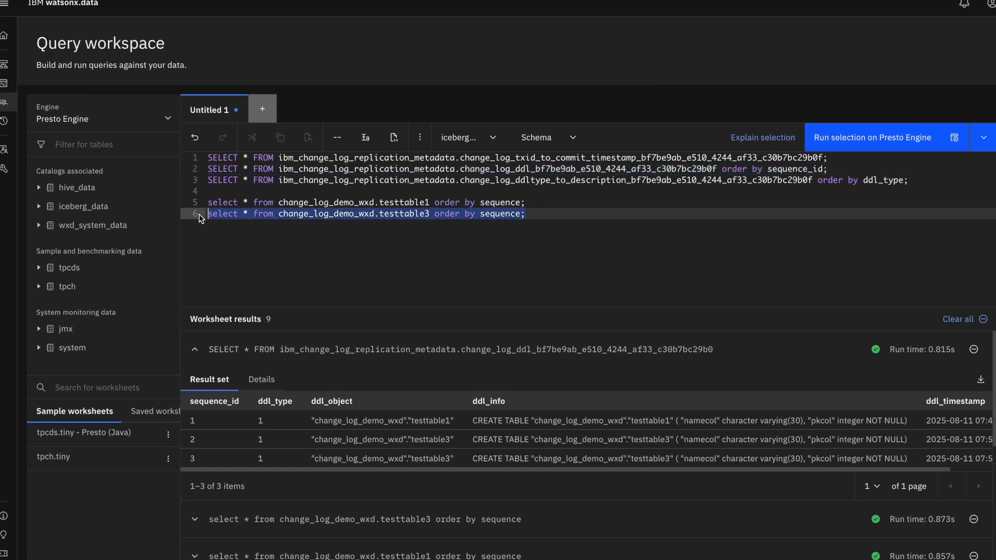
{"action": "left_click", "coordinate": [857, 146]}
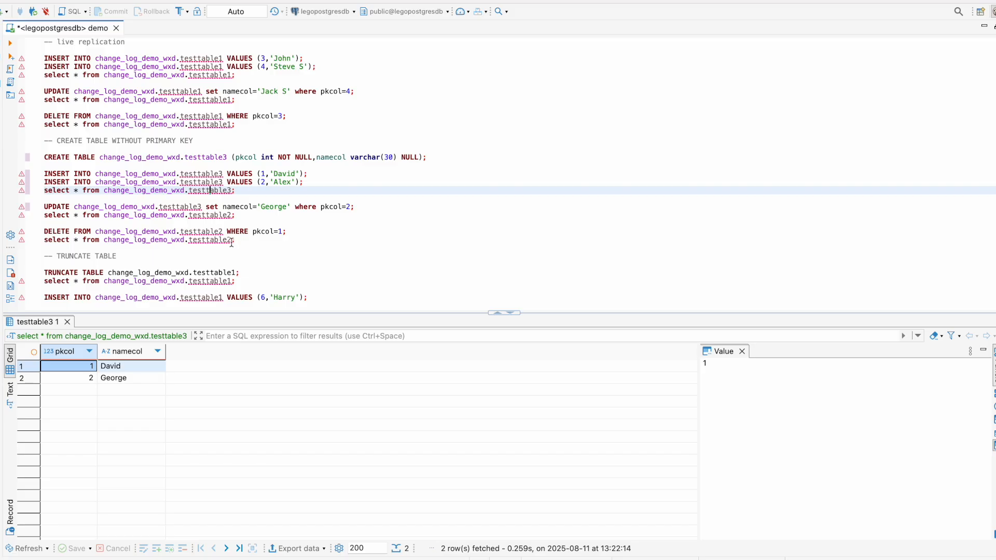
- Return to the legopostgresdb script, point the DELETE for pkcol 1 at testtable3 and execute it
{"action": "left_click", "coordinate": [232, 217]}
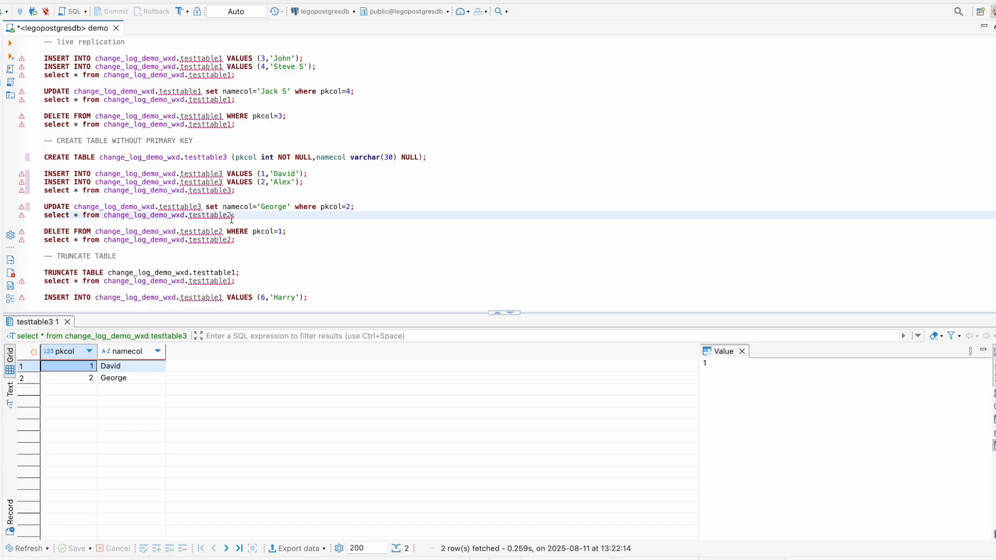
{"action": "left_click", "coordinate": [172, 232]}
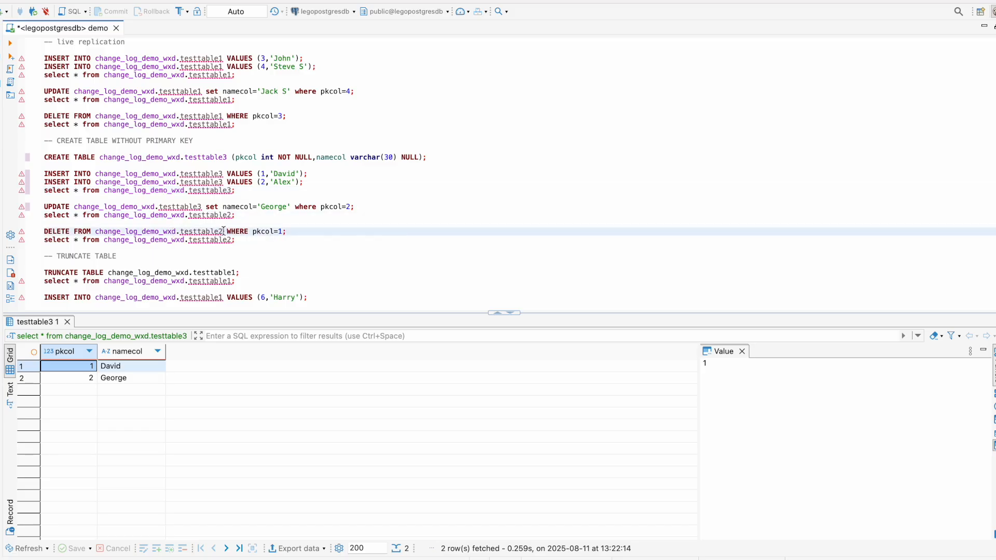
{"action": "left_click", "coordinate": [223, 232]}
{"action": "key", "text": "BackSpace"}
{"action": "type", "text": "3"}
{"action": "left_click", "coordinate": [10, 44]}
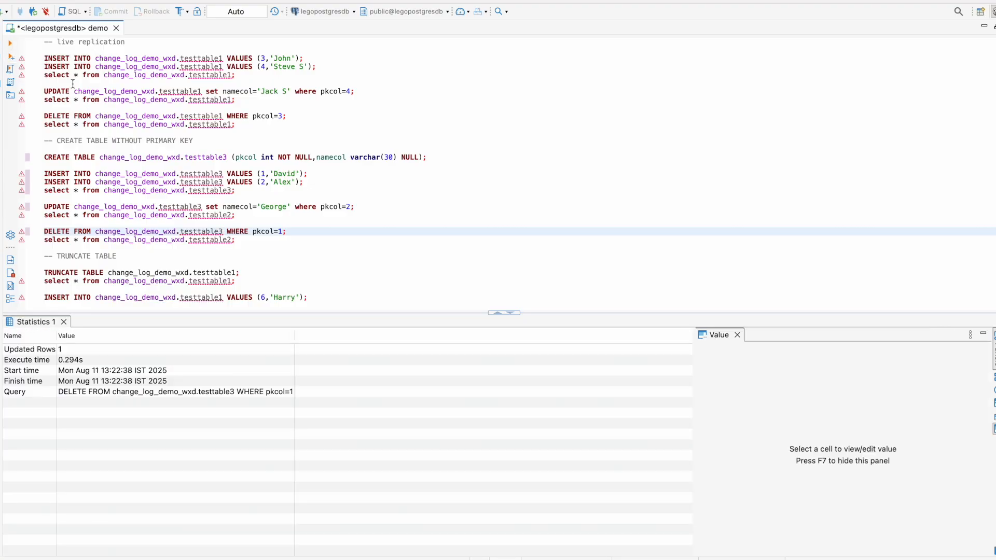
- List the rows of testtable3, and rerun the testtable3 query in watsonx.data to examine the Delete record for pkcol 1
{"action": "left_click", "coordinate": [193, 191]}
{"action": "left_click", "coordinate": [10, 43]}
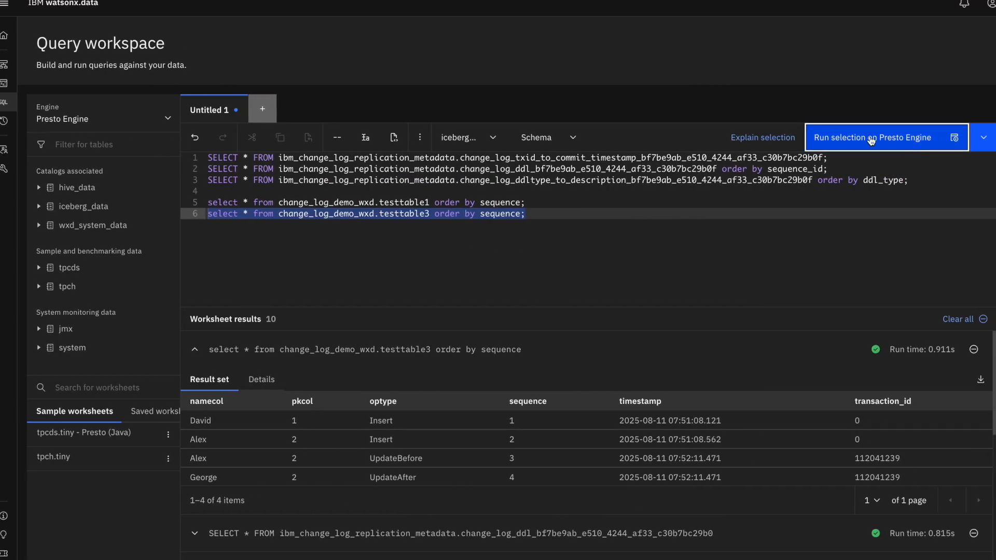
{"action": "left_click", "coordinate": [870, 138]}
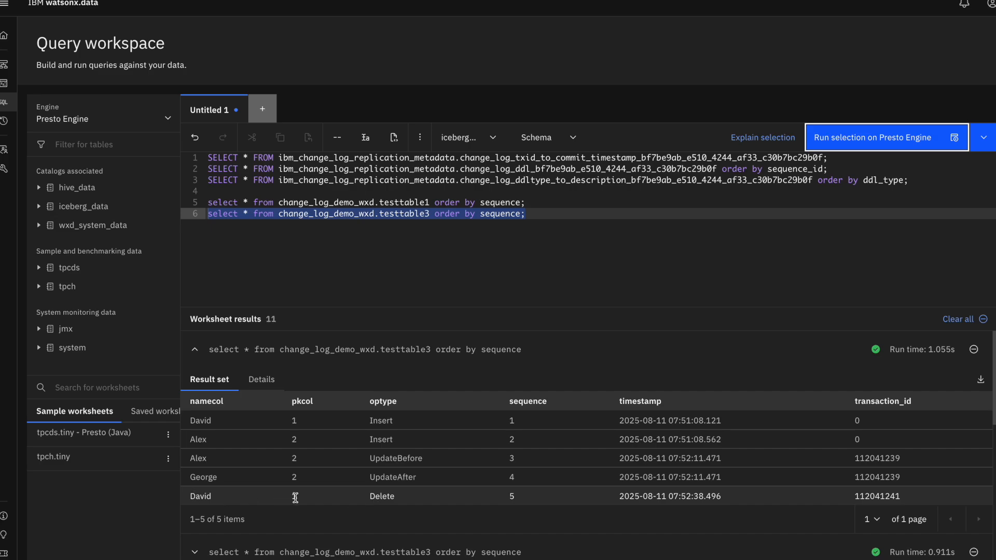
- Switch to the legopostgresdb script, execute the TRUNCATE of testtable1 and list the table's rows
{"action": "key", "text": "ctrl+Left"}
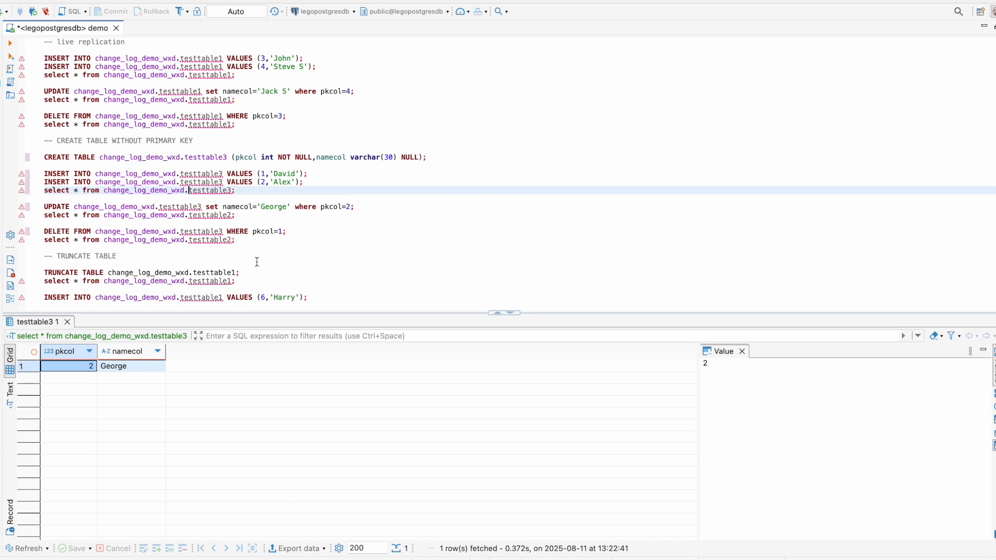
{"action": "left_click", "coordinate": [186, 248]}
{"action": "key", "text": "ctrl+Return"}
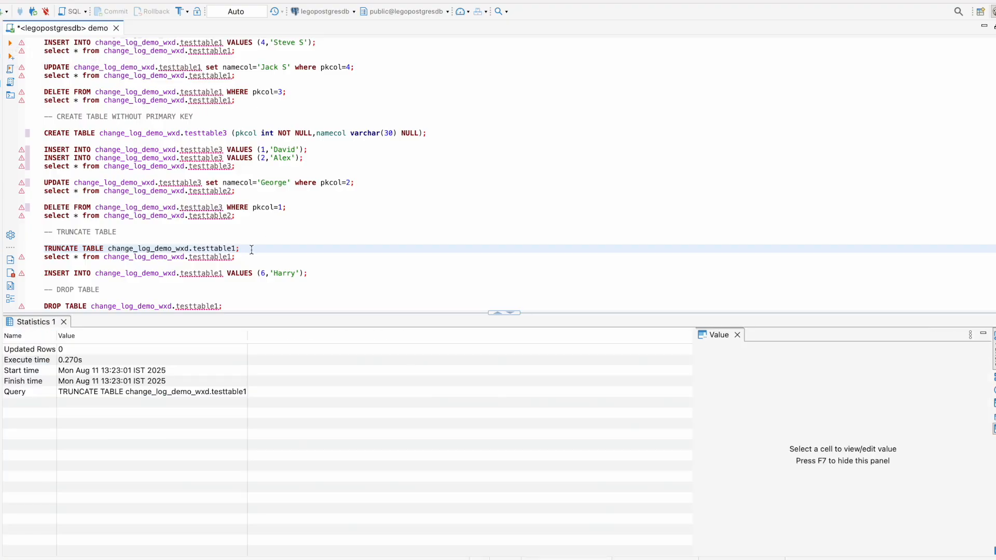
{"action": "left_click", "coordinate": [239, 258]}
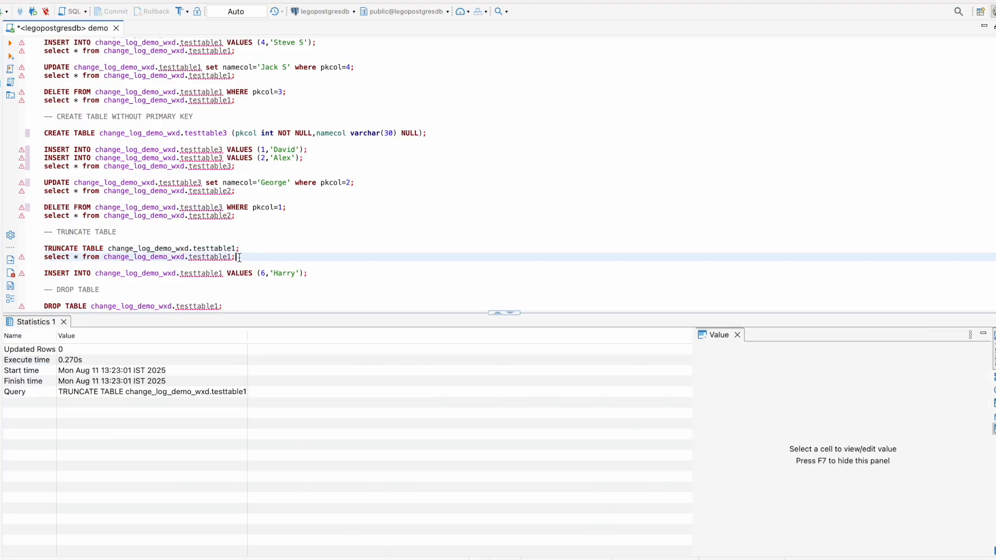
{"action": "left_click", "coordinate": [10, 45]}
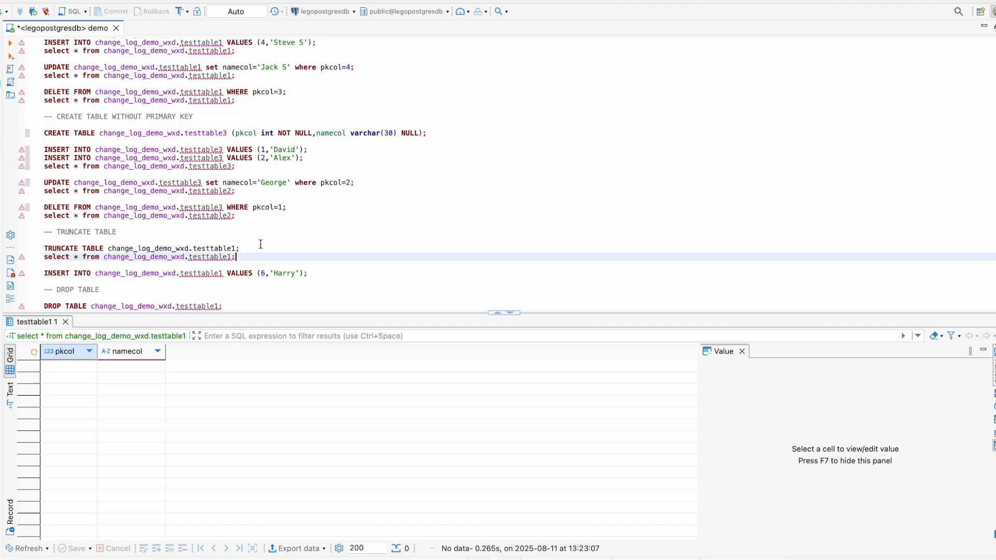
- Switch to watsonx.data, rerun the testtable1 query and examine the change records following the truncate
{"action": "key", "text": "ctrl+Right"}
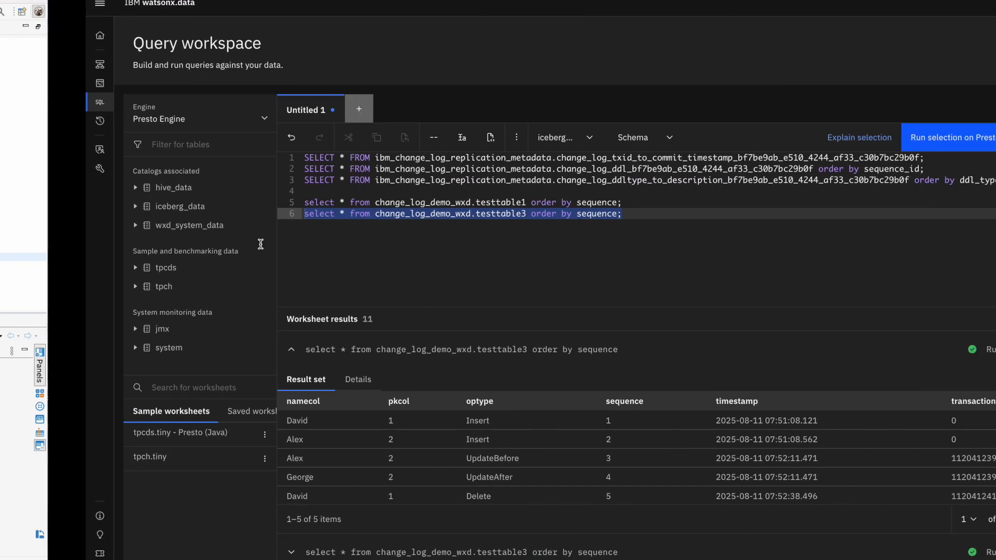
{"action": "left_click", "coordinate": [533, 202]}
{"action": "left_click_drag", "start_coordinate": [533, 203], "coordinate": [193, 204]}
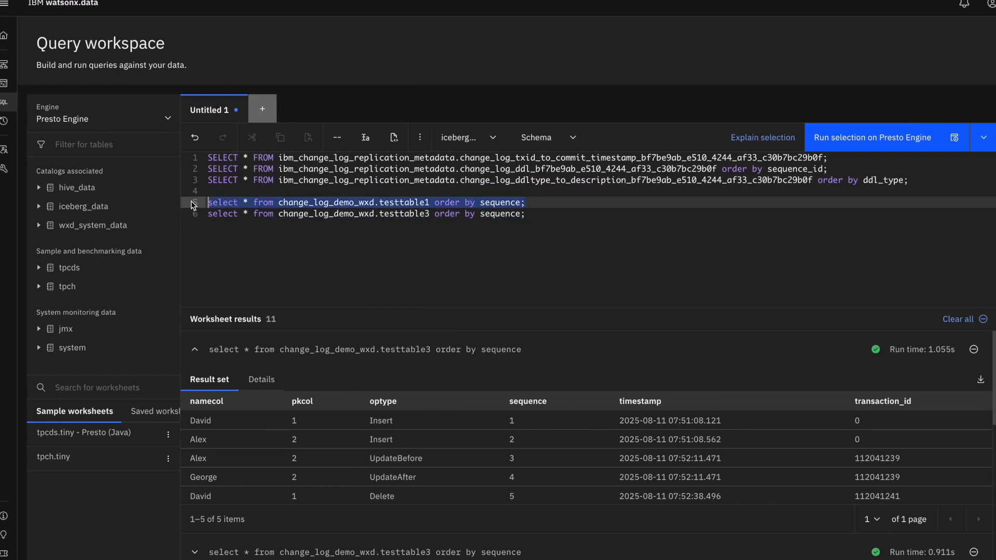
{"action": "left_click", "coordinate": [898, 147]}
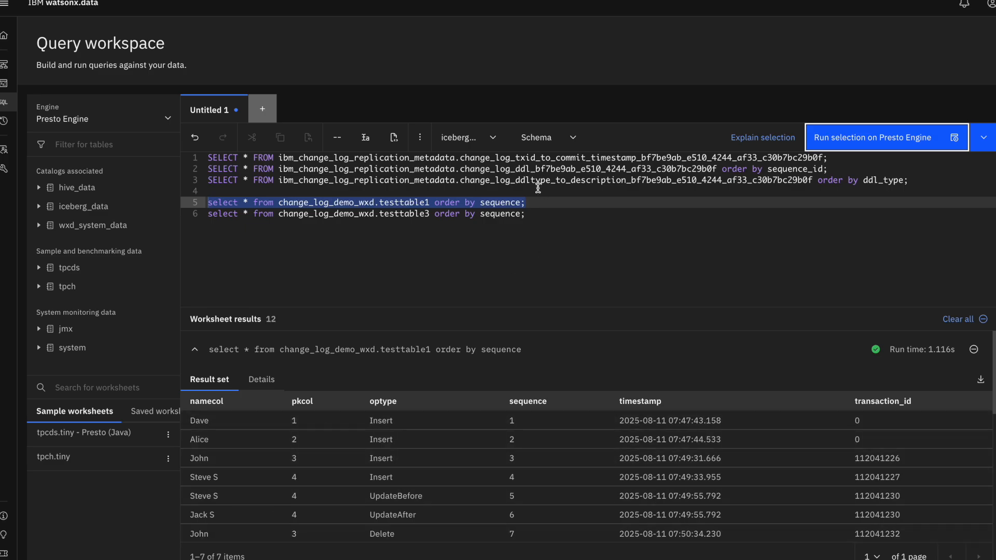
- Rerun the change_log_ddl metadata query ordered by sequence_id to check for the truncate of testtable1
{"action": "left_click_drag", "start_coordinate": [836, 170], "coordinate": [201, 167]}
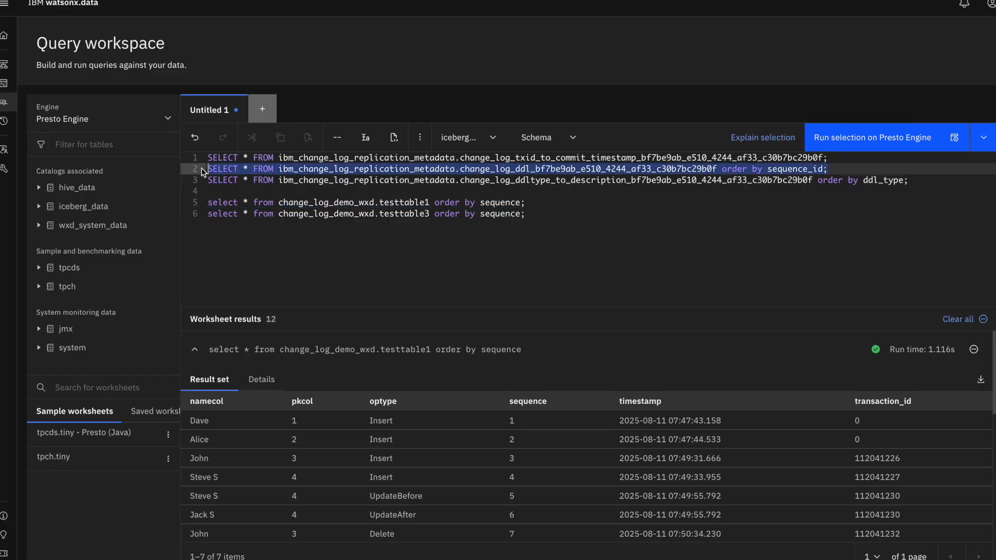
{"action": "left_click", "coordinate": [875, 144]}
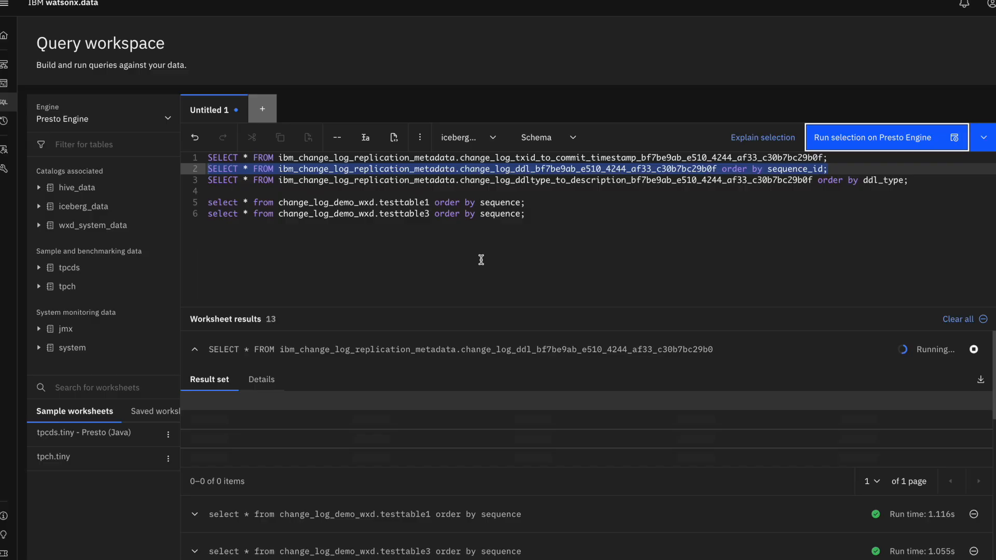
- Highlight the TRUNCATE TABLE entry for testtable1 in the ddl_info results
{"action": "left_click_drag", "start_coordinate": [472, 477], "coordinate": [674, 487]}
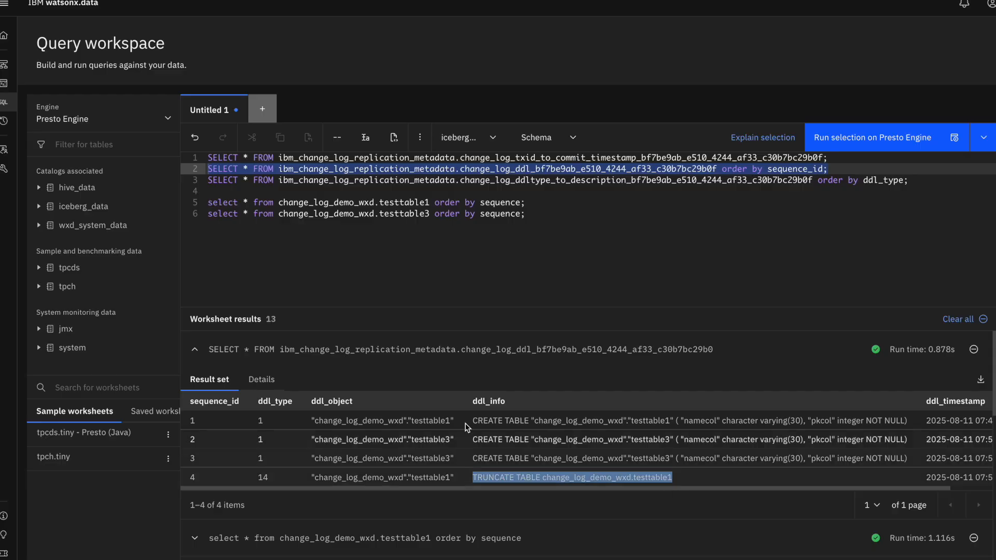
- Switch to the legopostgresdb script, execute the insert of the pkcol 6 row into testtable1 and list the table's rows
{"action": "key", "text": "ctrl+Left"}
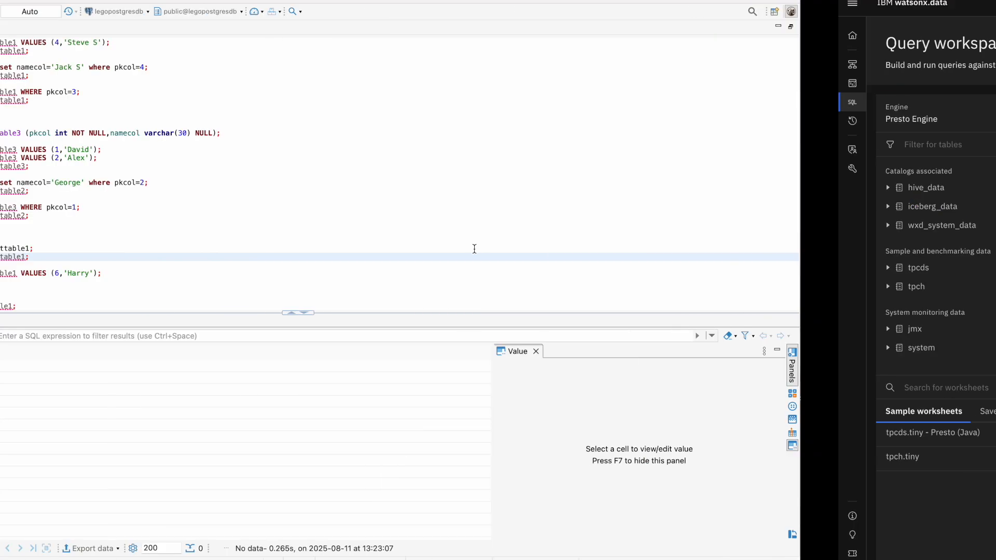
{"action": "left_click", "coordinate": [93, 273]}
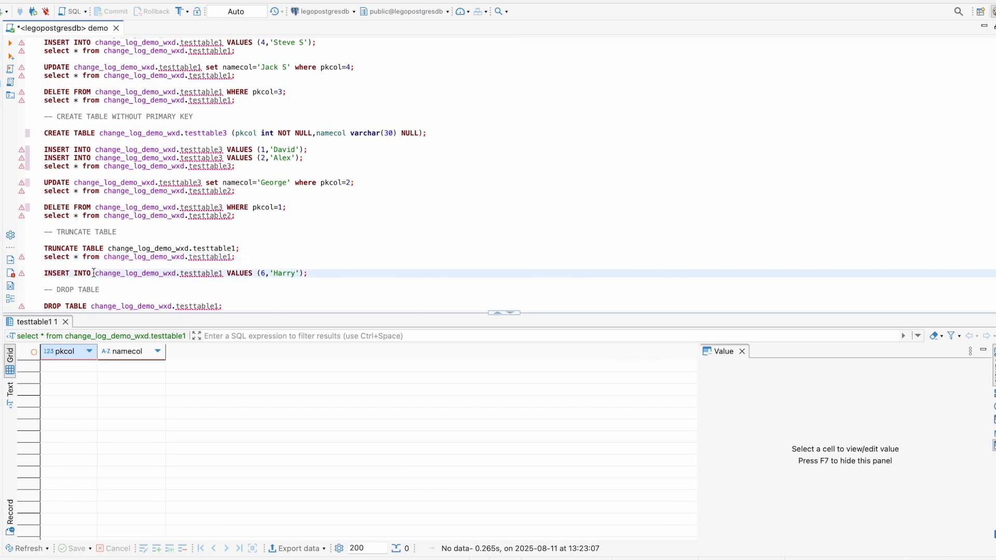
{"action": "left_click", "coordinate": [11, 45]}
{"action": "left_click", "coordinate": [87, 255]}
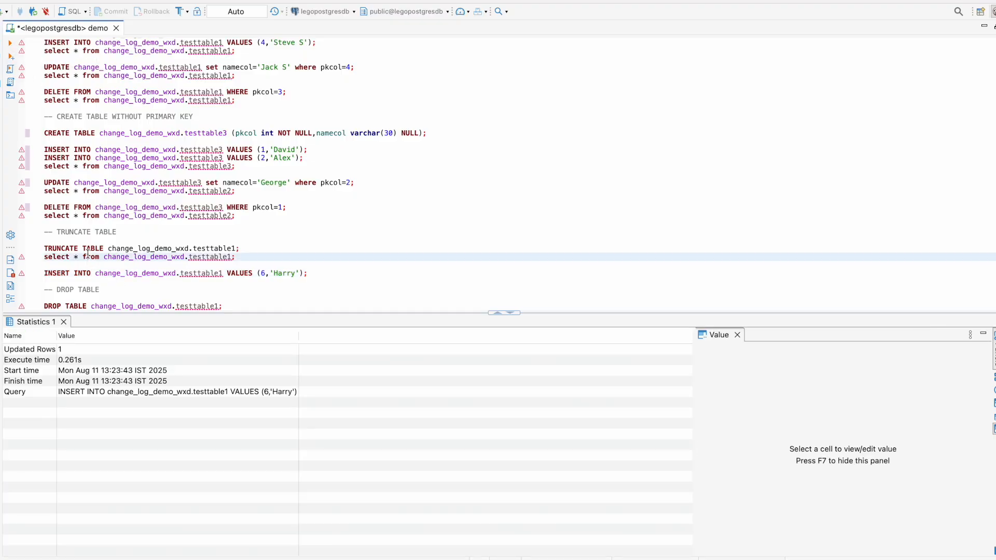
{"action": "left_click", "coordinate": [12, 45]}
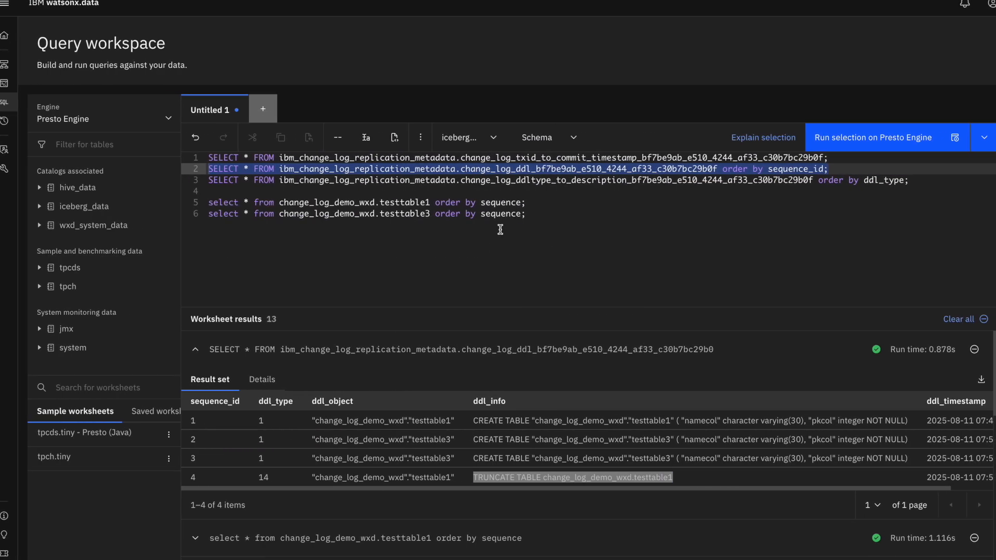
- Switch to watsonx.data, rerun the testtable1 query ordered by sequence and examine the Insert record for pkcol 6
{"action": "left_click_drag", "start_coordinate": [531, 204], "coordinate": [164, 209]}
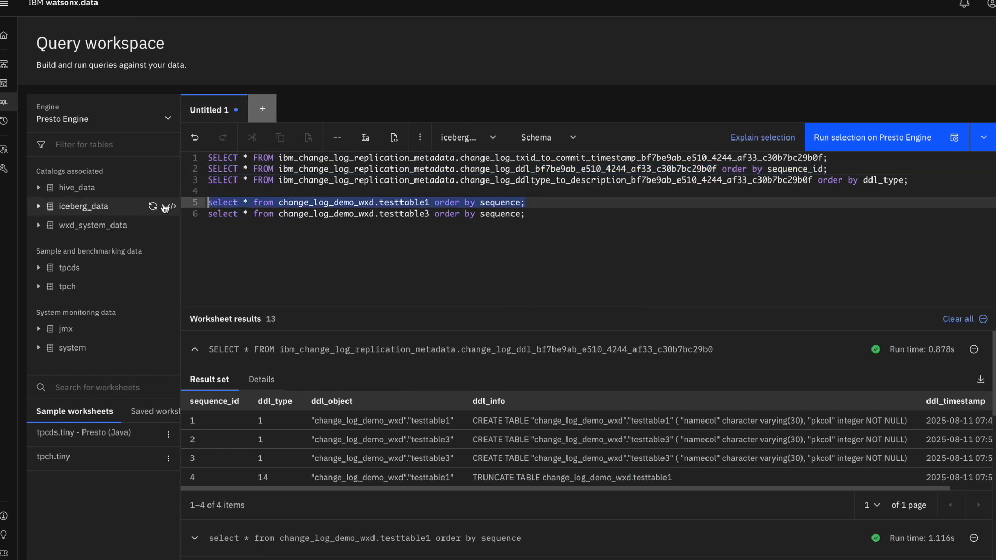
{"action": "left_click", "coordinate": [879, 145]}
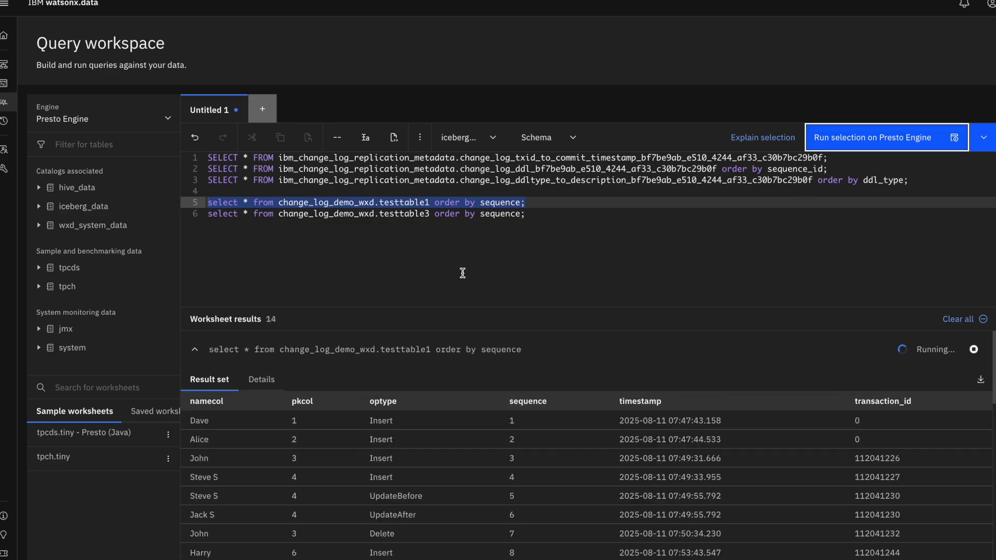
{"action": "scroll", "coordinate": [387, 499], "scroll_direction": "down", "scroll_amount": 1}
{"action": "scroll", "coordinate": [387, 499], "scroll_direction": "down", "scroll_amount": 1}
{"action": "left_click_drag", "start_coordinate": [366, 486], "coordinate": [414, 491]}
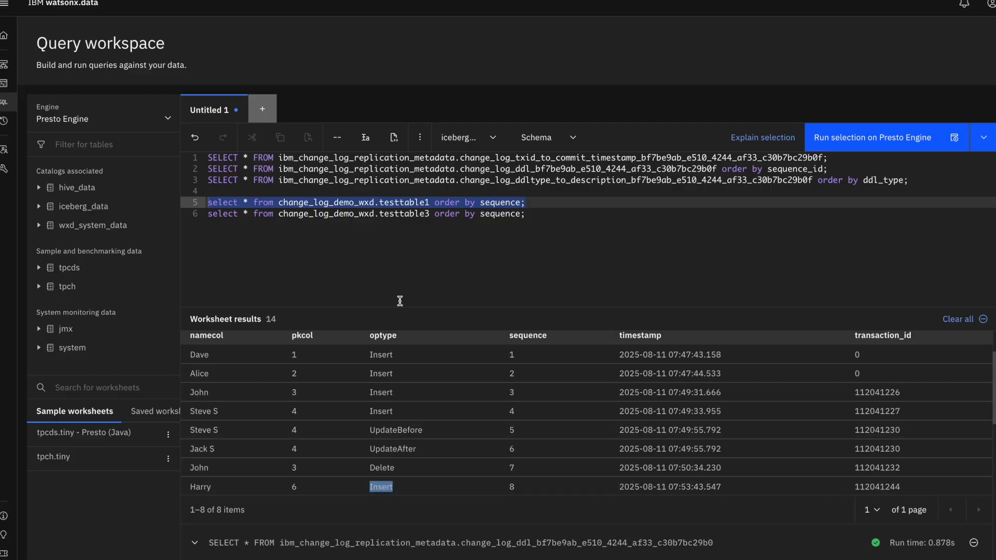
- Switch to the legopostgresdb script, execute the DROP TABLE of testtable1 and query the table to check that it is gone
{"action": "key", "text": "ctrl+Left"}
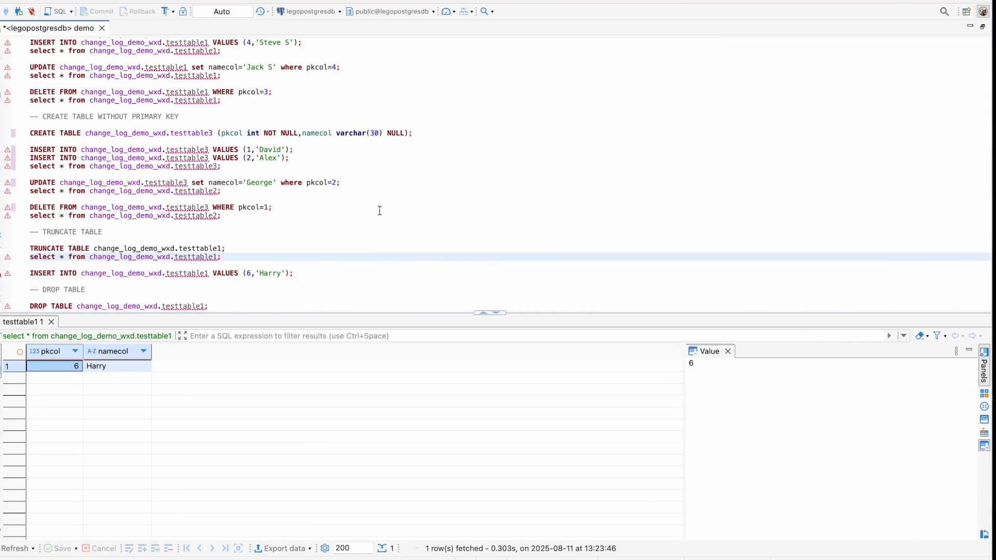
{"action": "left_click", "coordinate": [135, 305]}
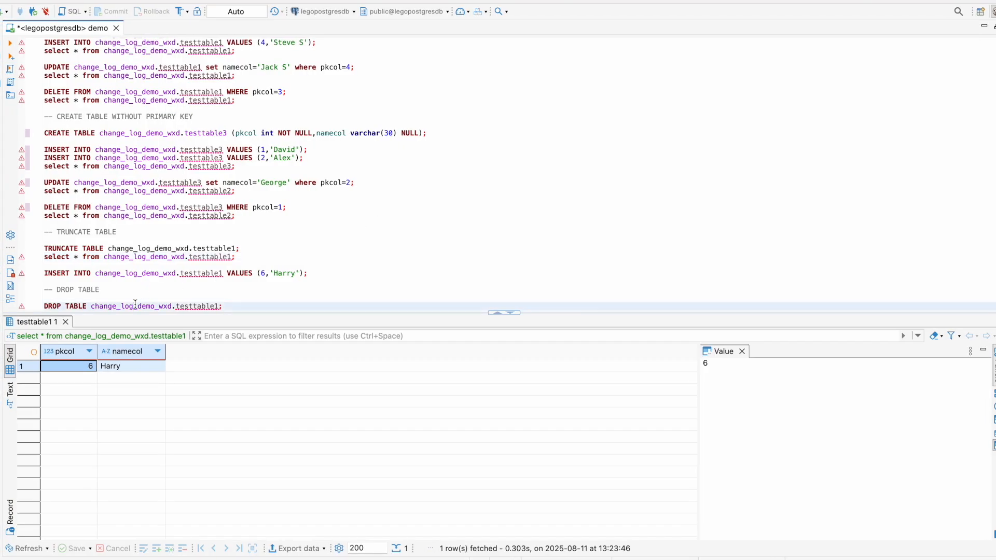
{"action": "left_click", "coordinate": [9, 45]}
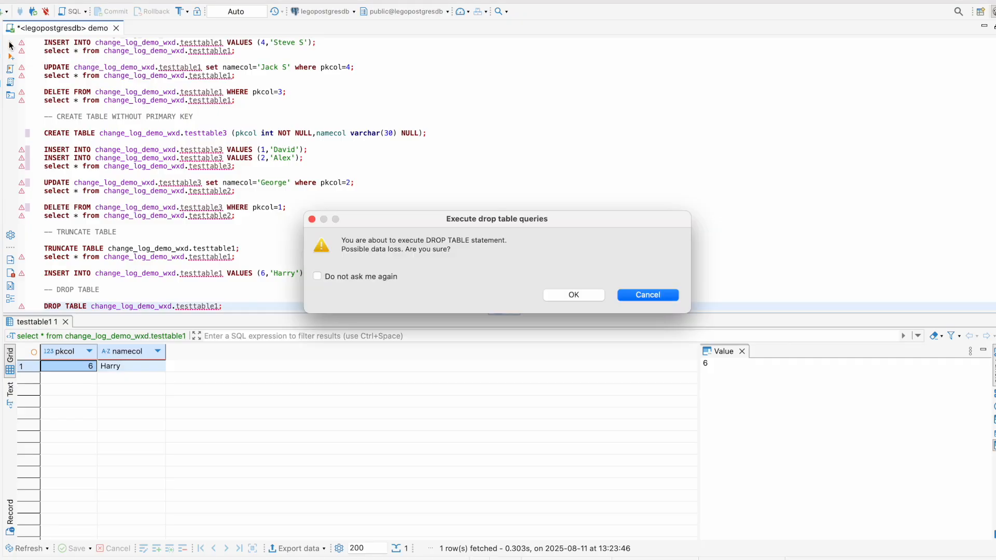
{"action": "left_click", "coordinate": [572, 295]}
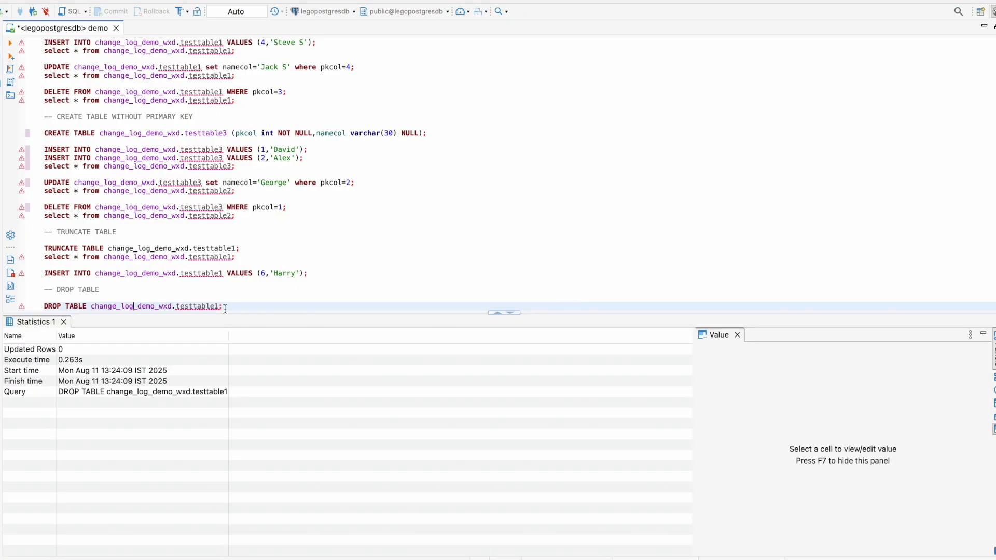
{"action": "scroll", "coordinate": [189, 110], "scroll_direction": "up", "scroll_amount": 5}
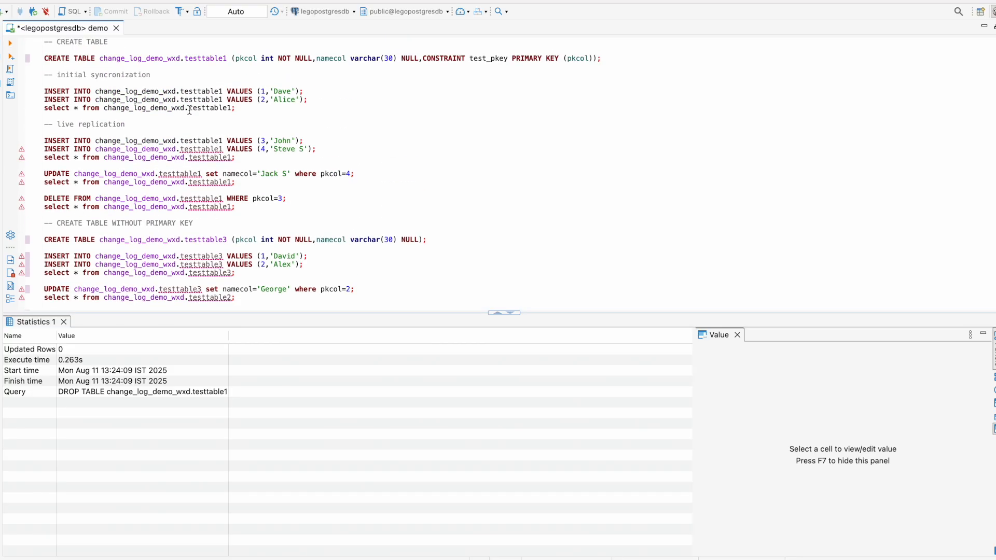
{"action": "left_click", "coordinate": [152, 109]}
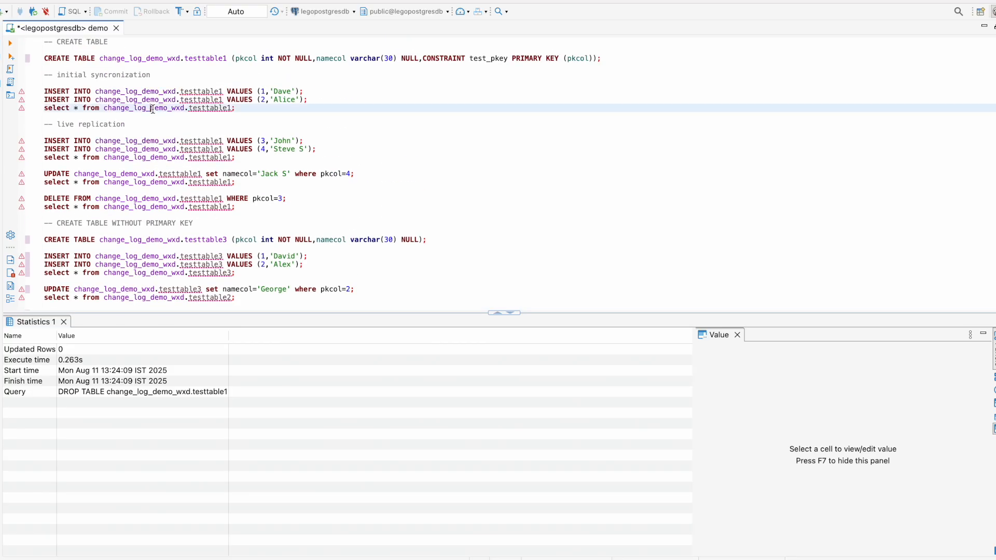
{"action": "left_click", "coordinate": [10, 42]}
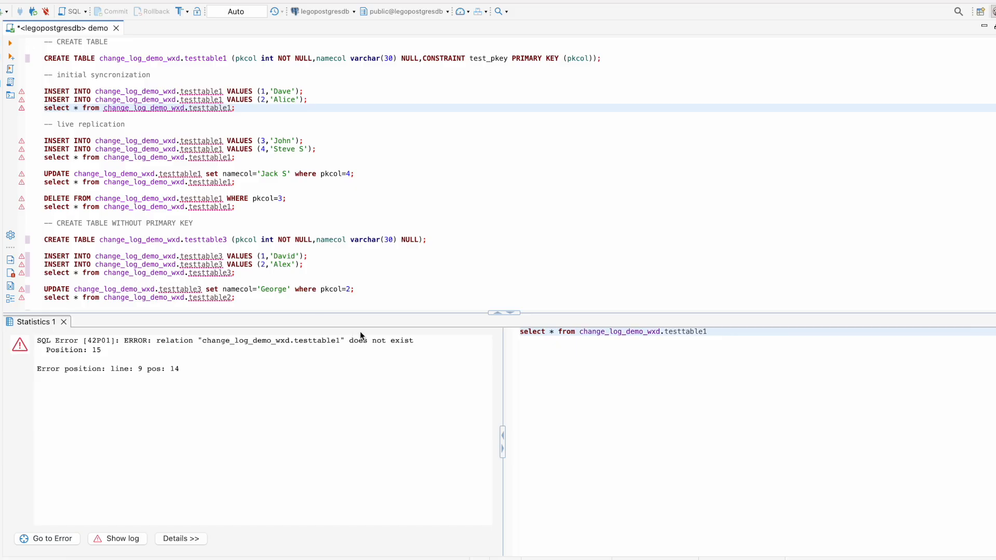
- Switch to watsonx.data, rerun the testtable1 query and the change_log_ddl query ordered by sequence_id, and check for the DROP TABLE entry
{"action": "key", "text": "ctrl+Right"}
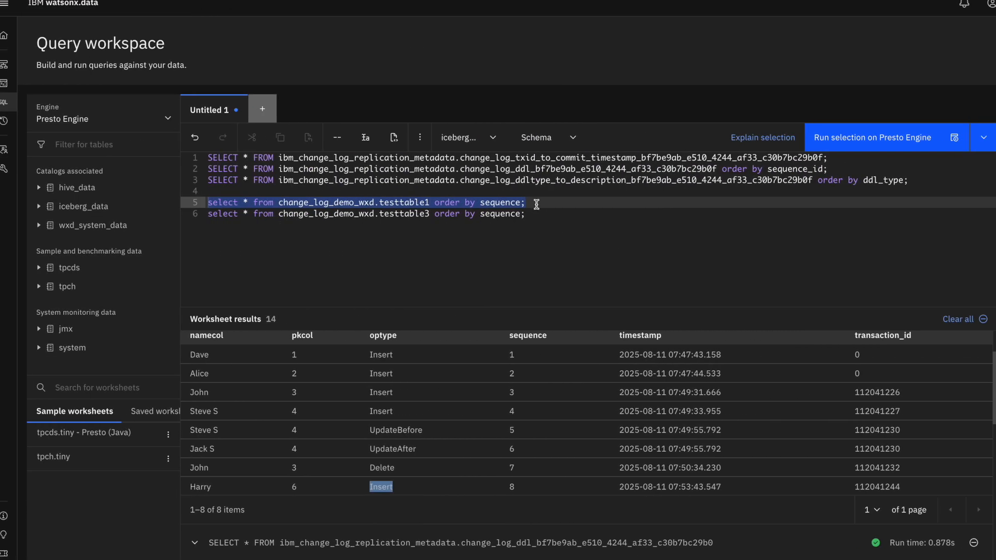
{"action": "left_click", "coordinate": [854, 138]}
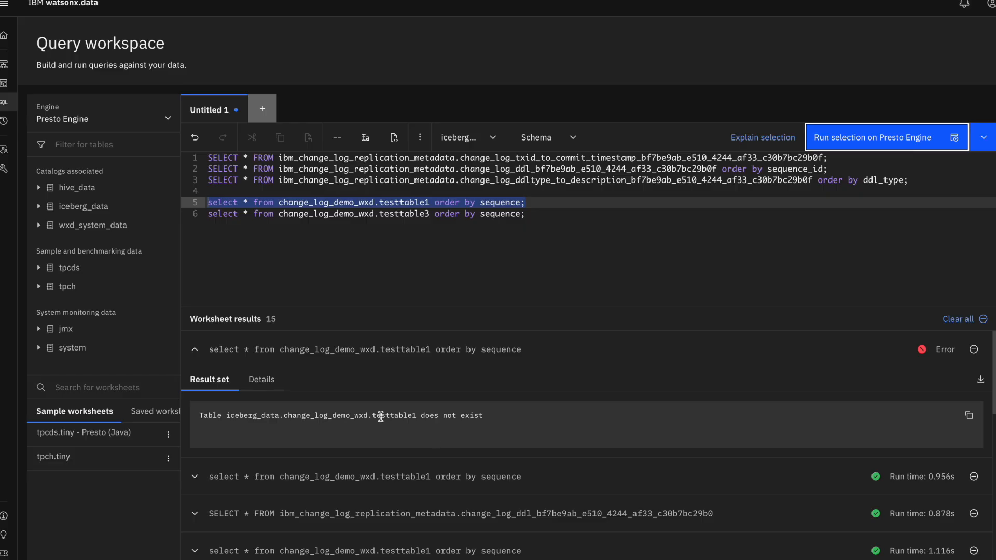
{"action": "left_click_drag", "start_coordinate": [838, 168], "coordinate": [167, 168]}
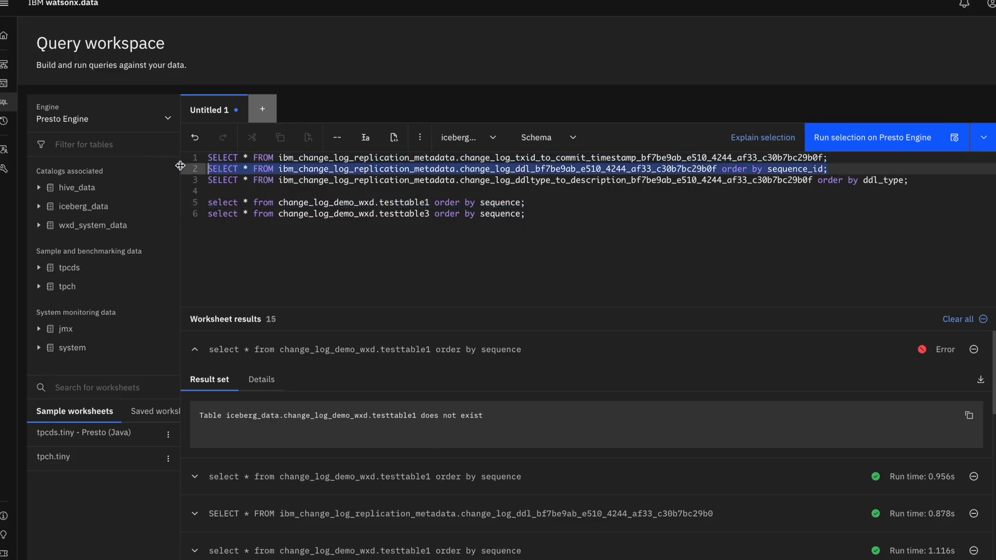
{"action": "left_click", "coordinate": [849, 146]}
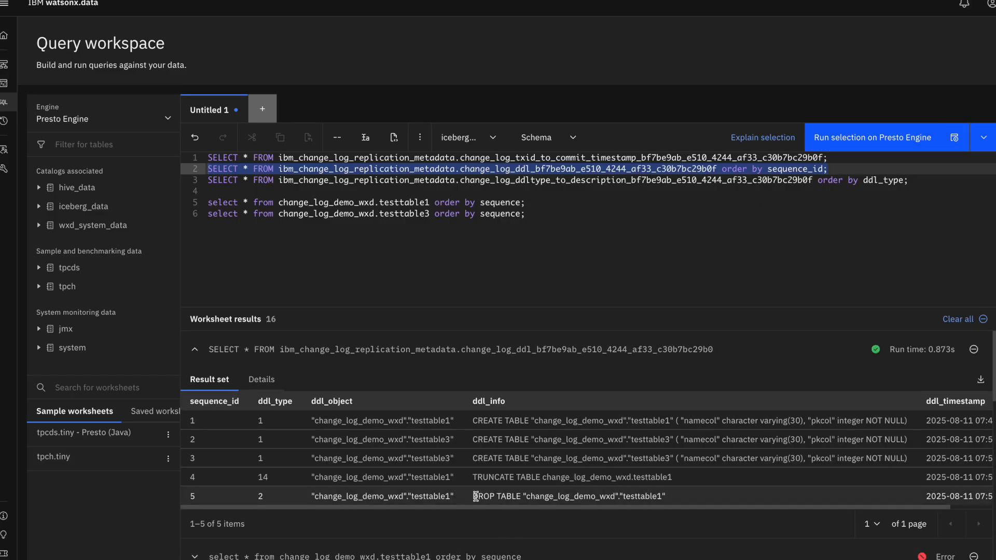
{"action": "left_click_drag", "start_coordinate": [476, 496], "coordinate": [698, 500]}
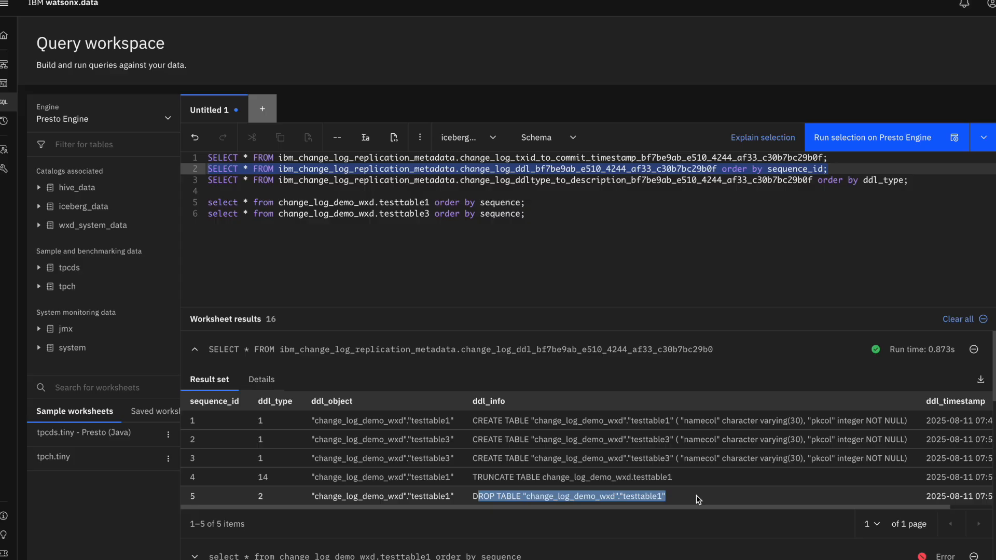
{"action": "left_click", "coordinate": [698, 500]}
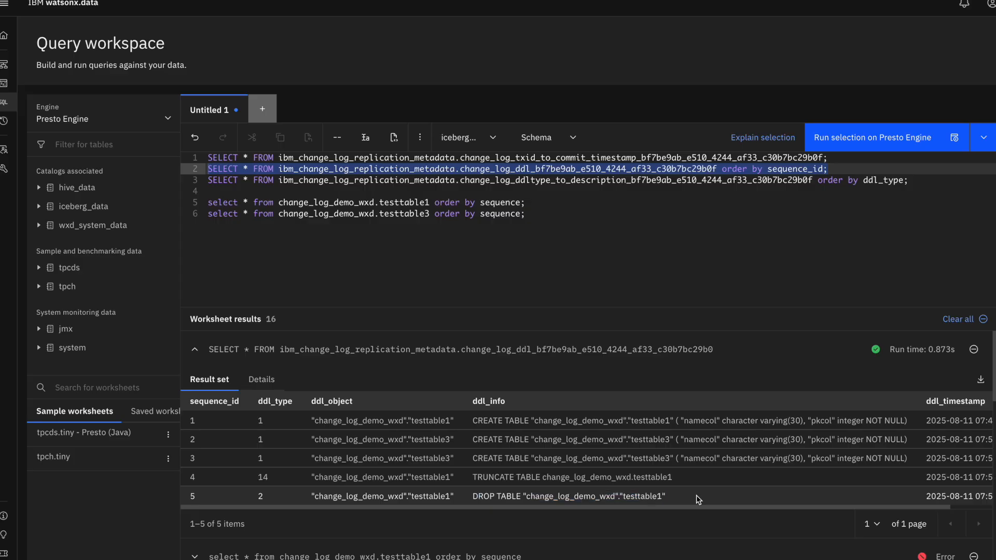